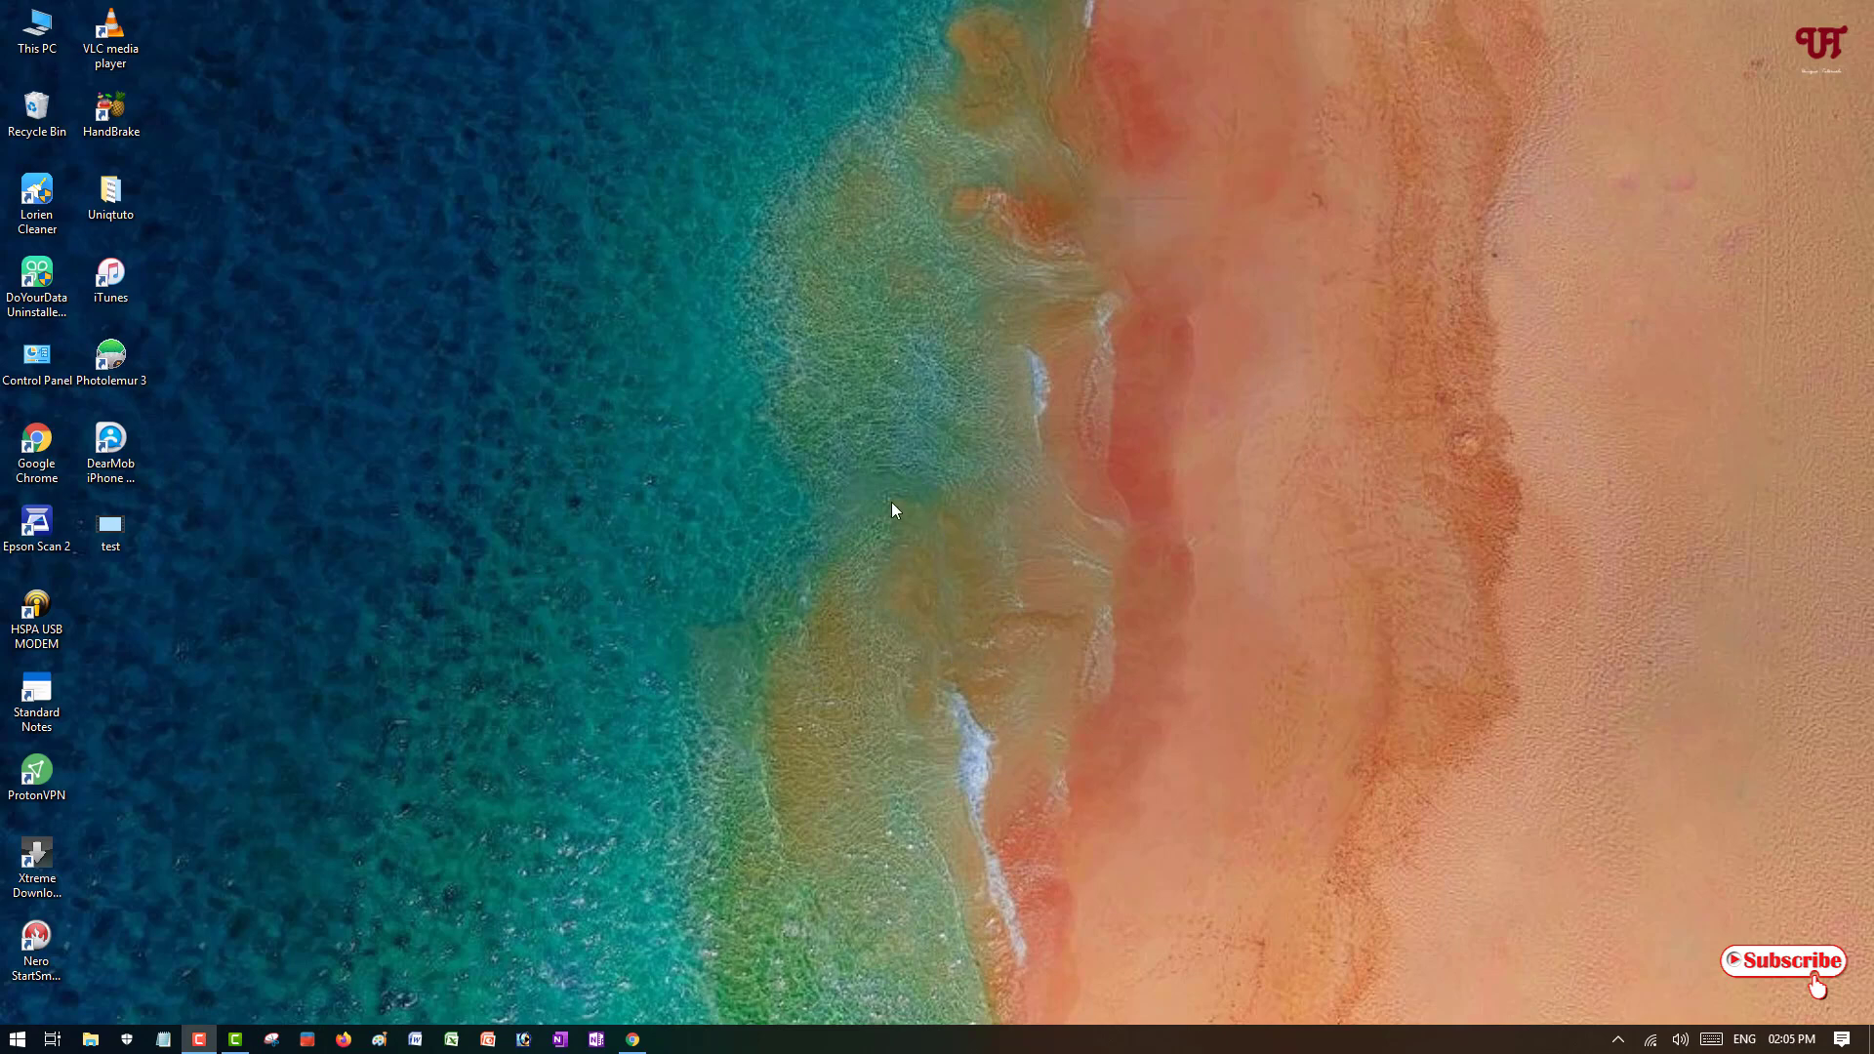
Step: Switch to Chrome and view HandBrake's downloads for other platforms, including the macOS version
left_click(632, 1040)
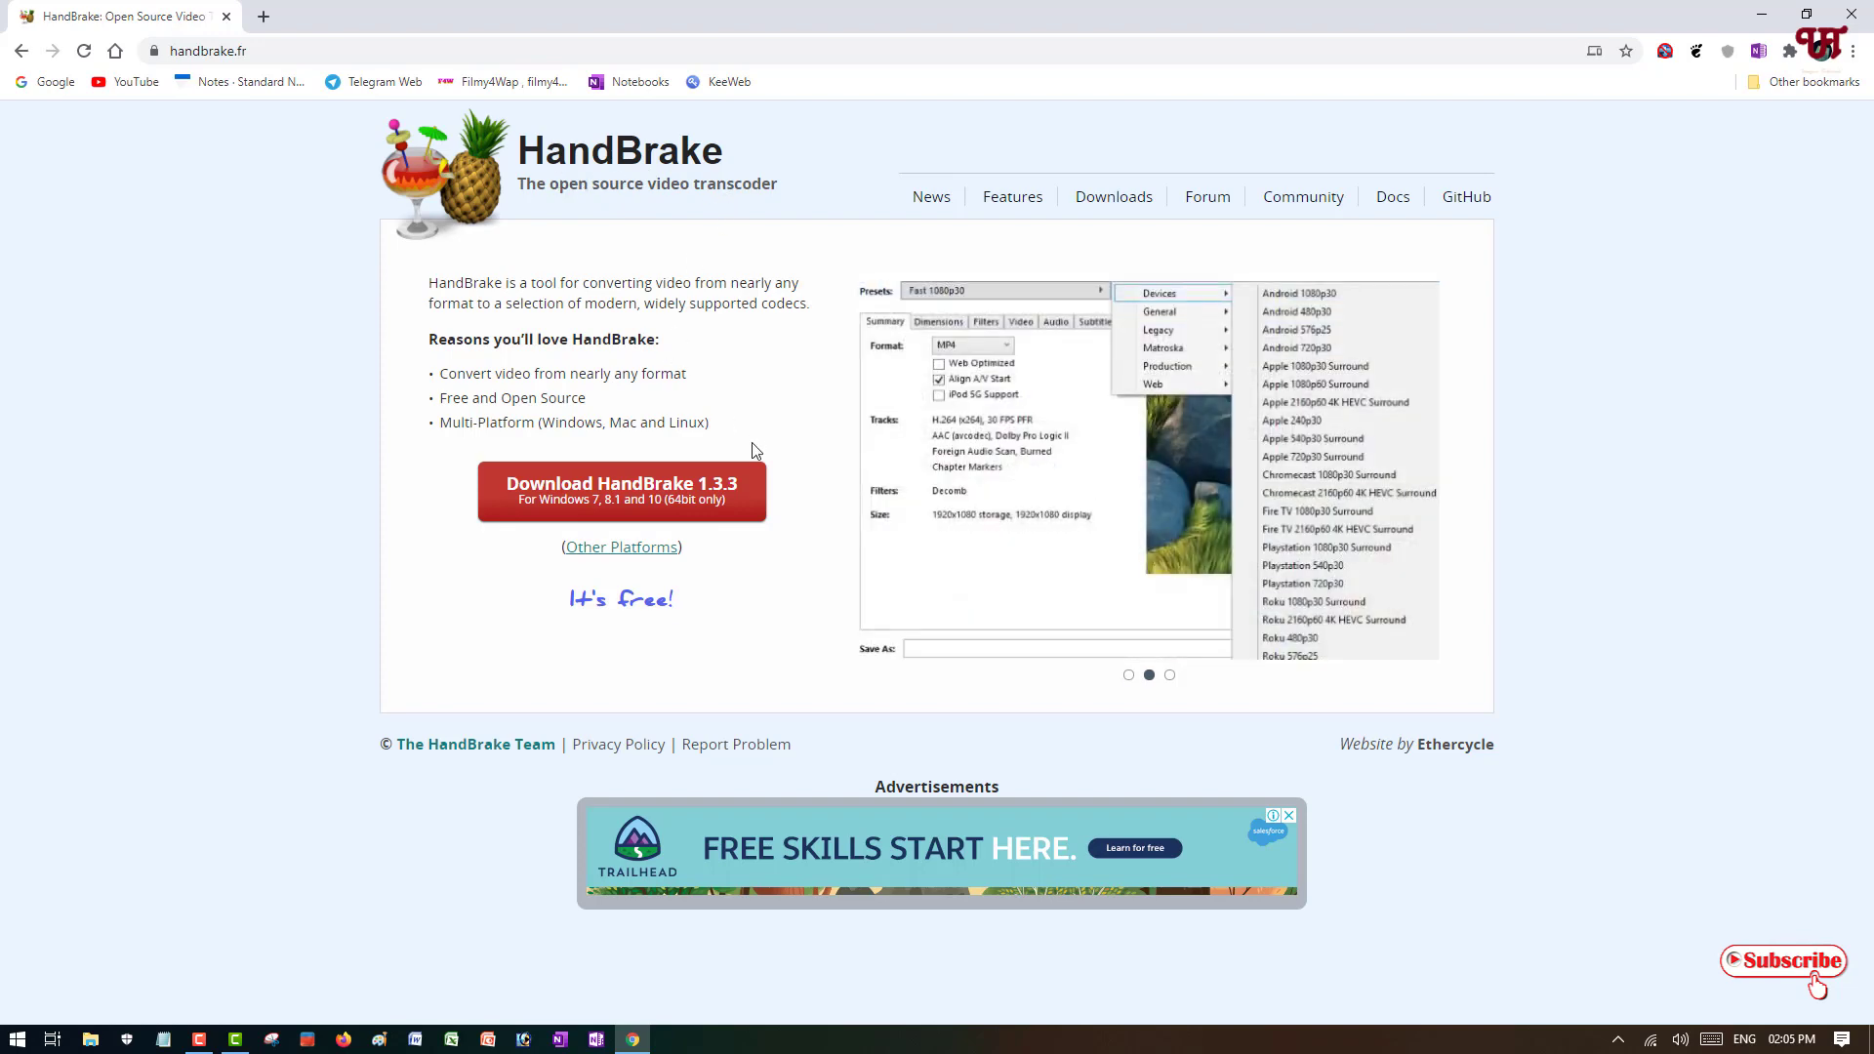
left_click(622, 552)
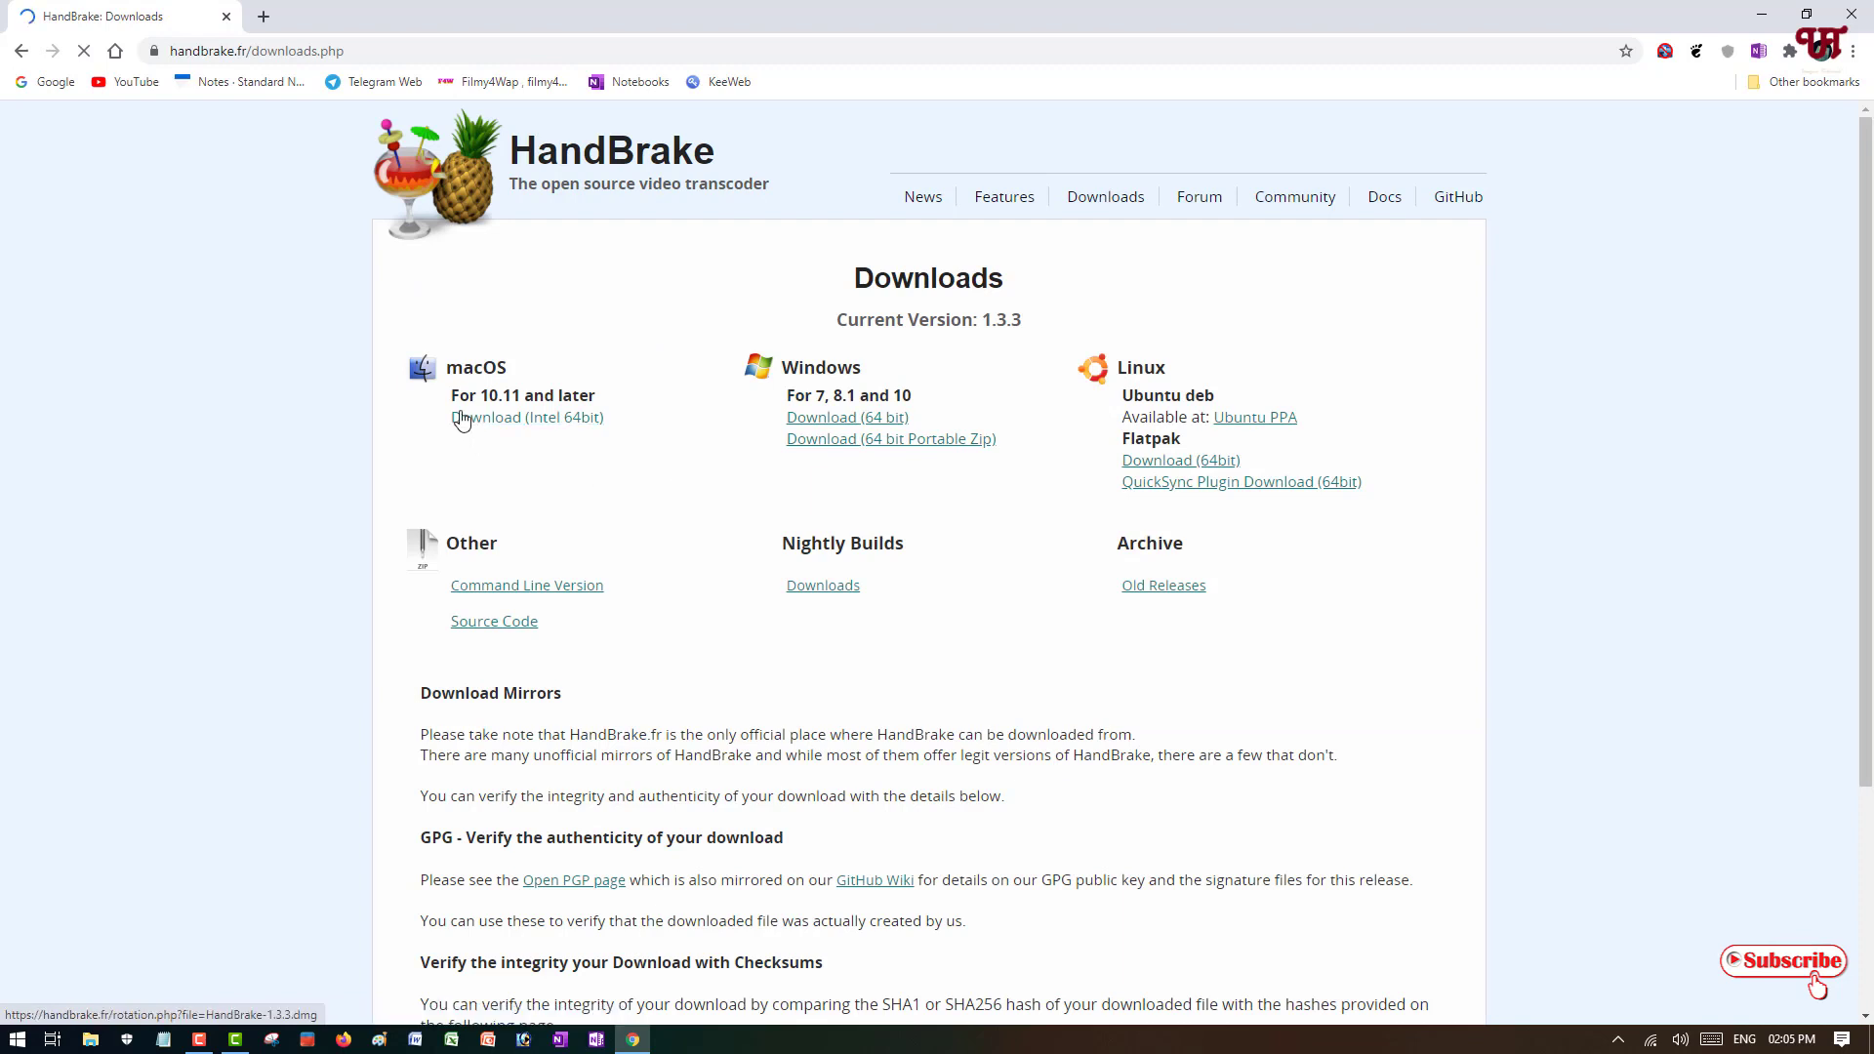
left_click(463, 420)
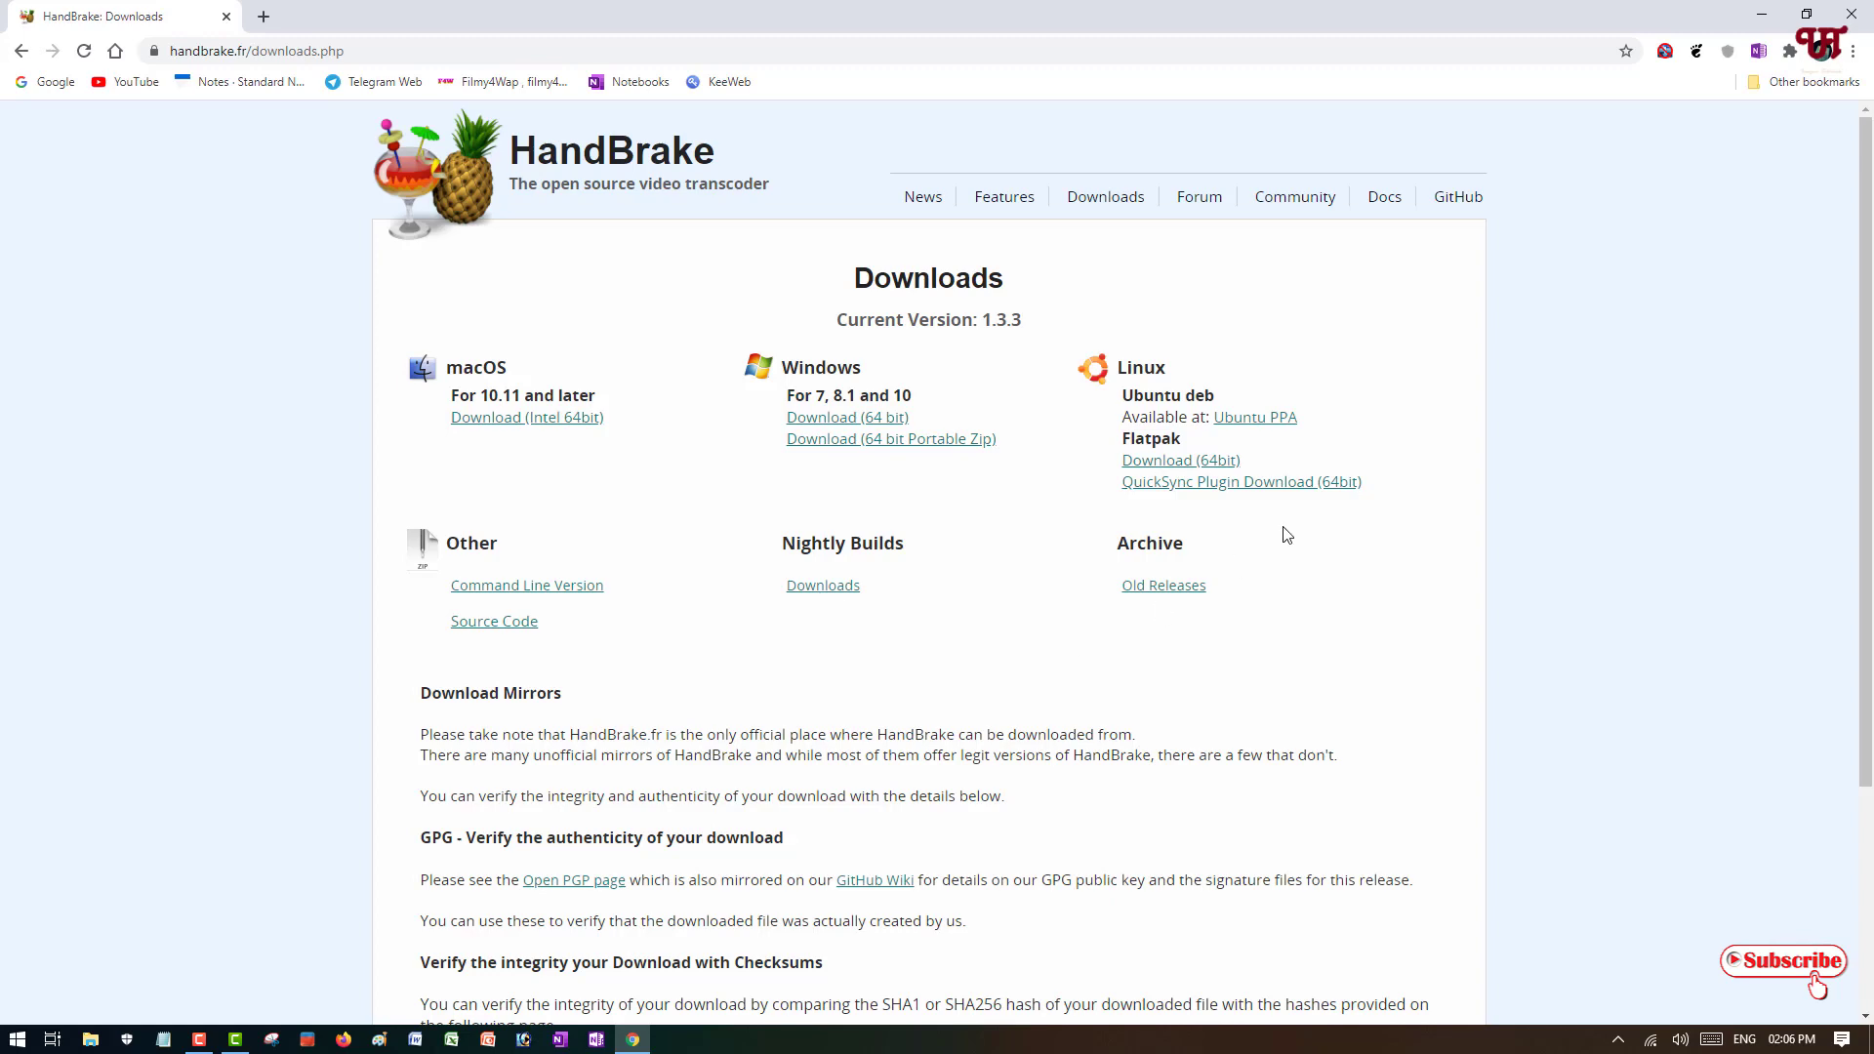
Step: Launch HandBrake from the desktop and load the desktop's test video as the source
left_click(1761, 15)
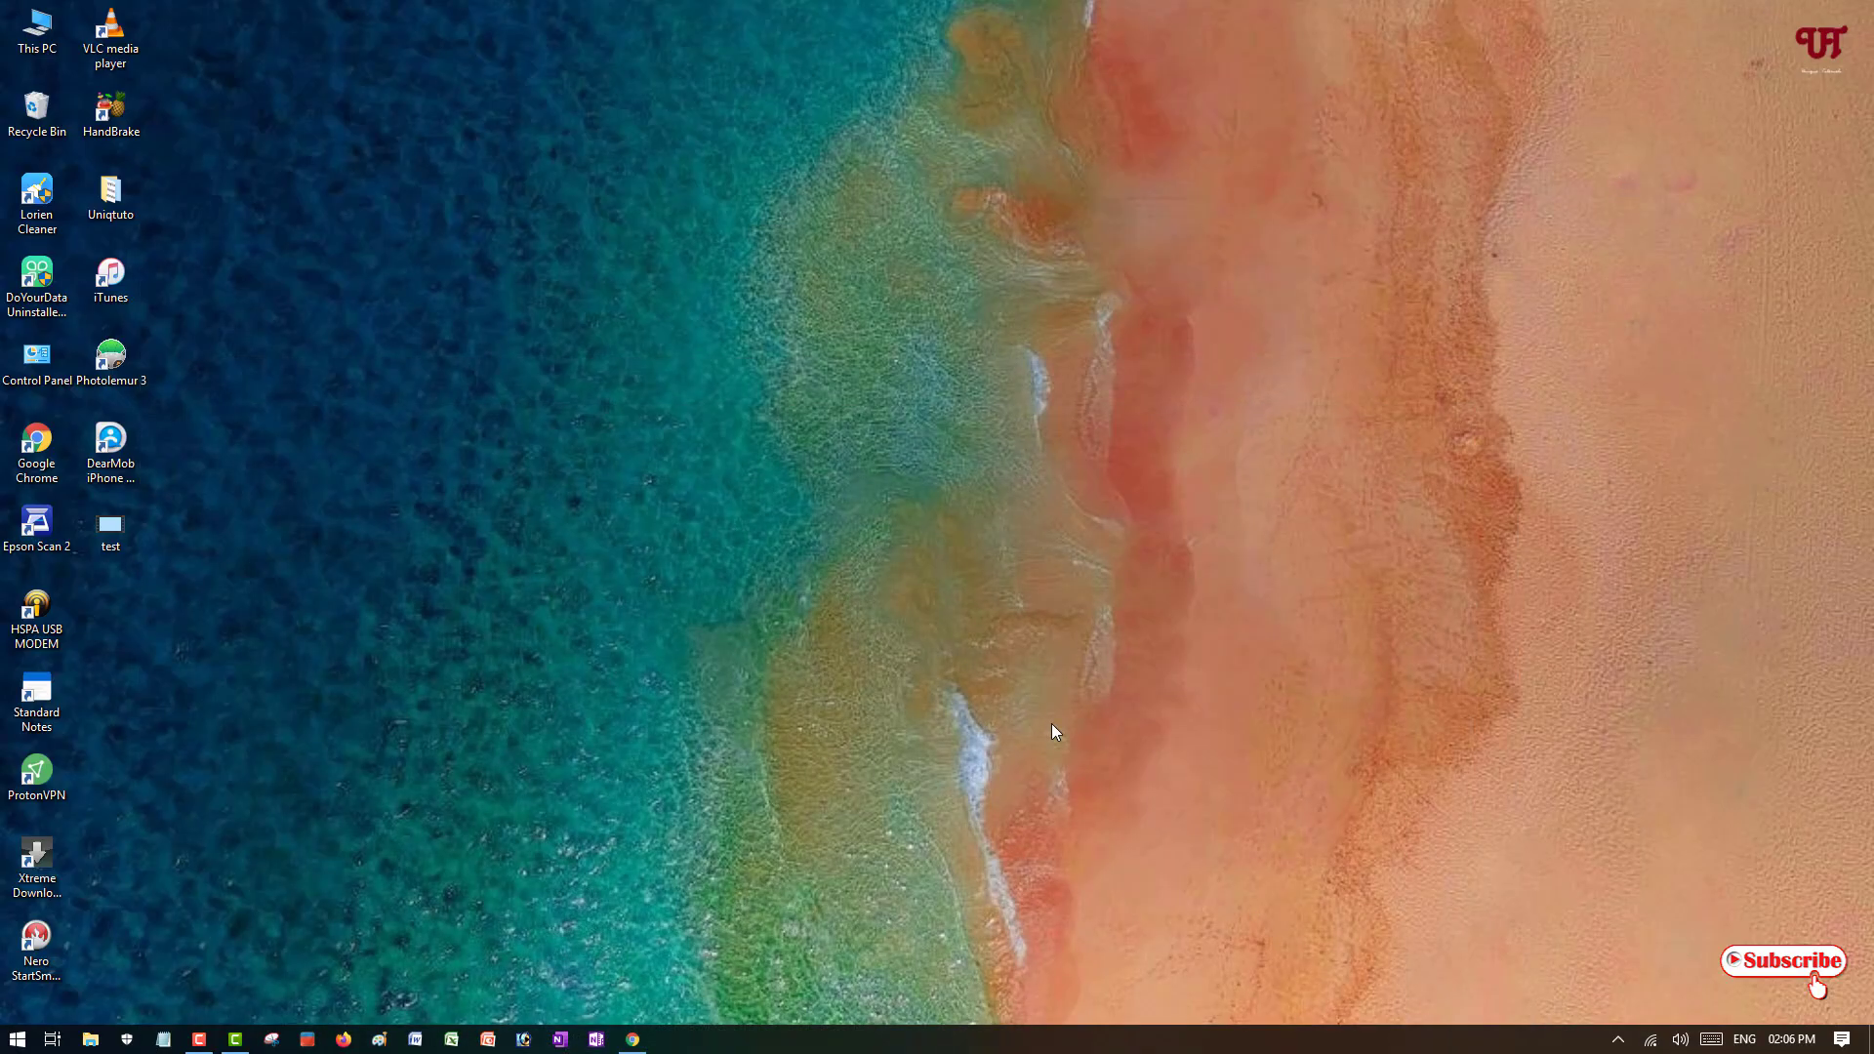
double_click(110, 109)
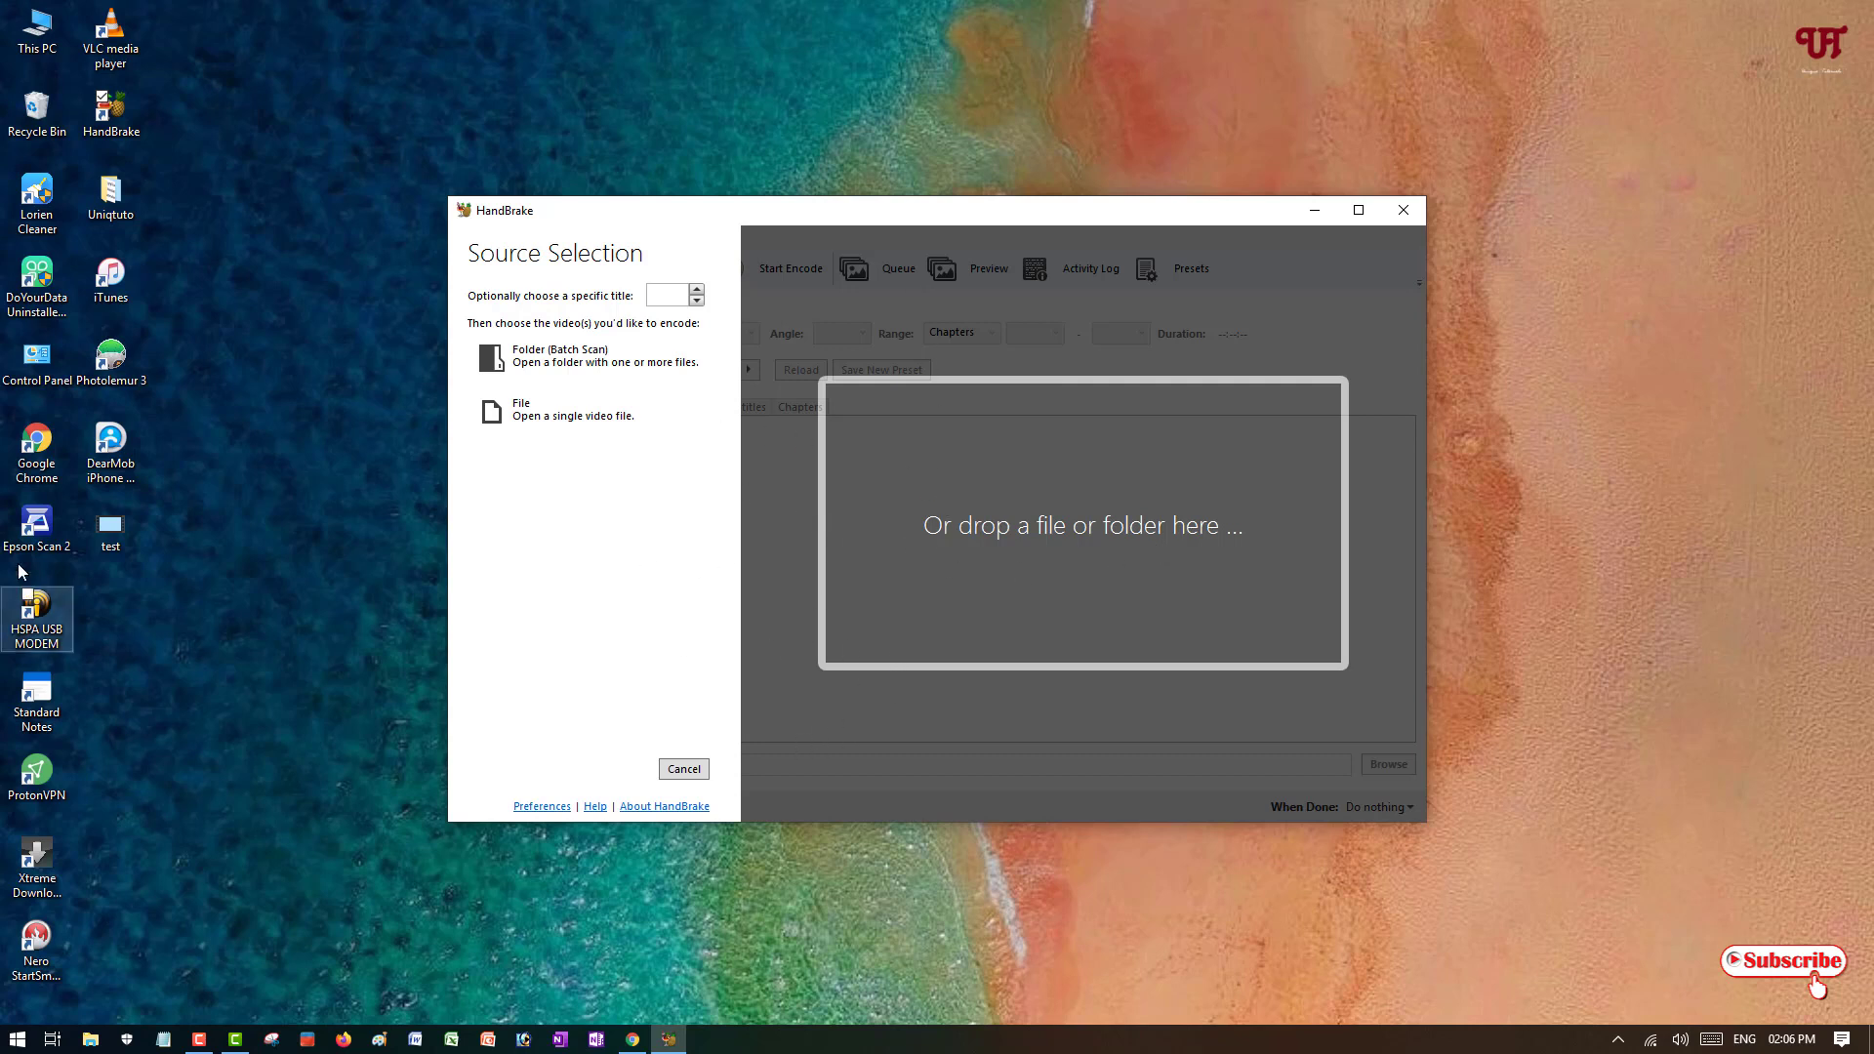
left_click_drag(119, 533, 939, 539)
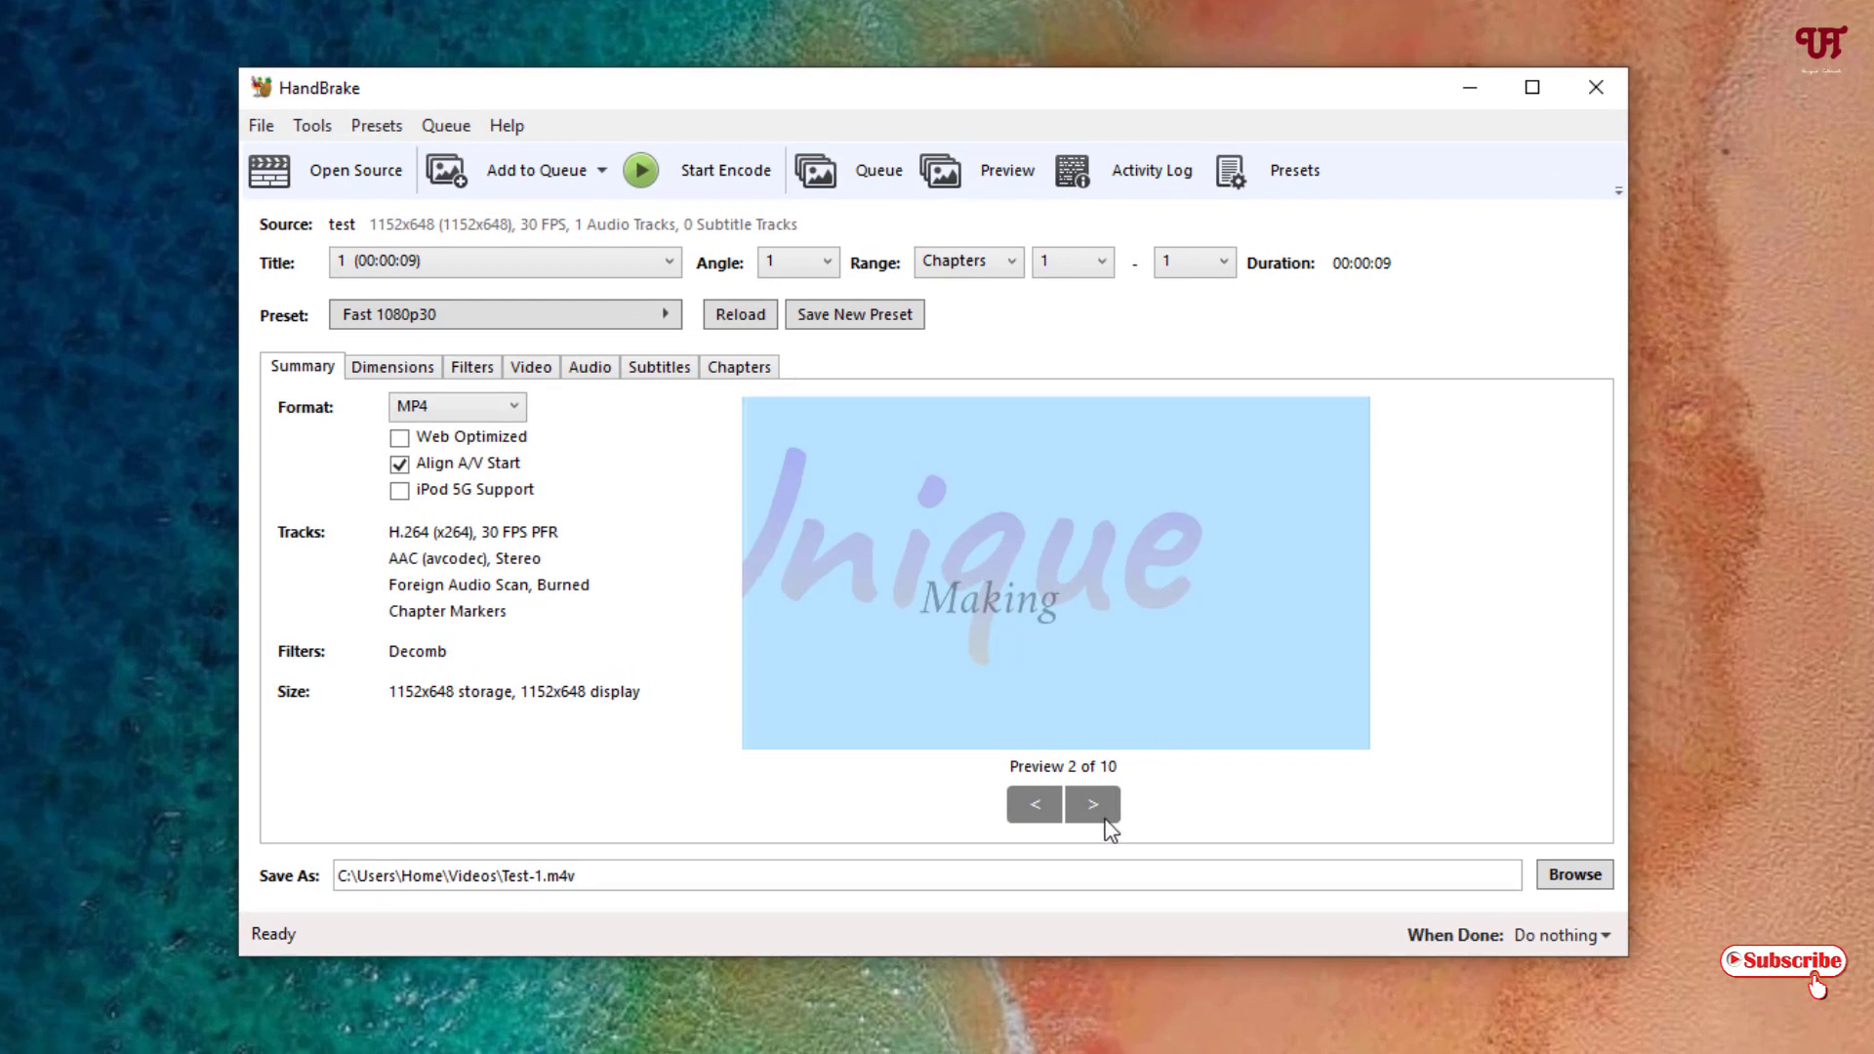
Step: Step back and forth through the preview frames of the test video
left_click(1033, 804)
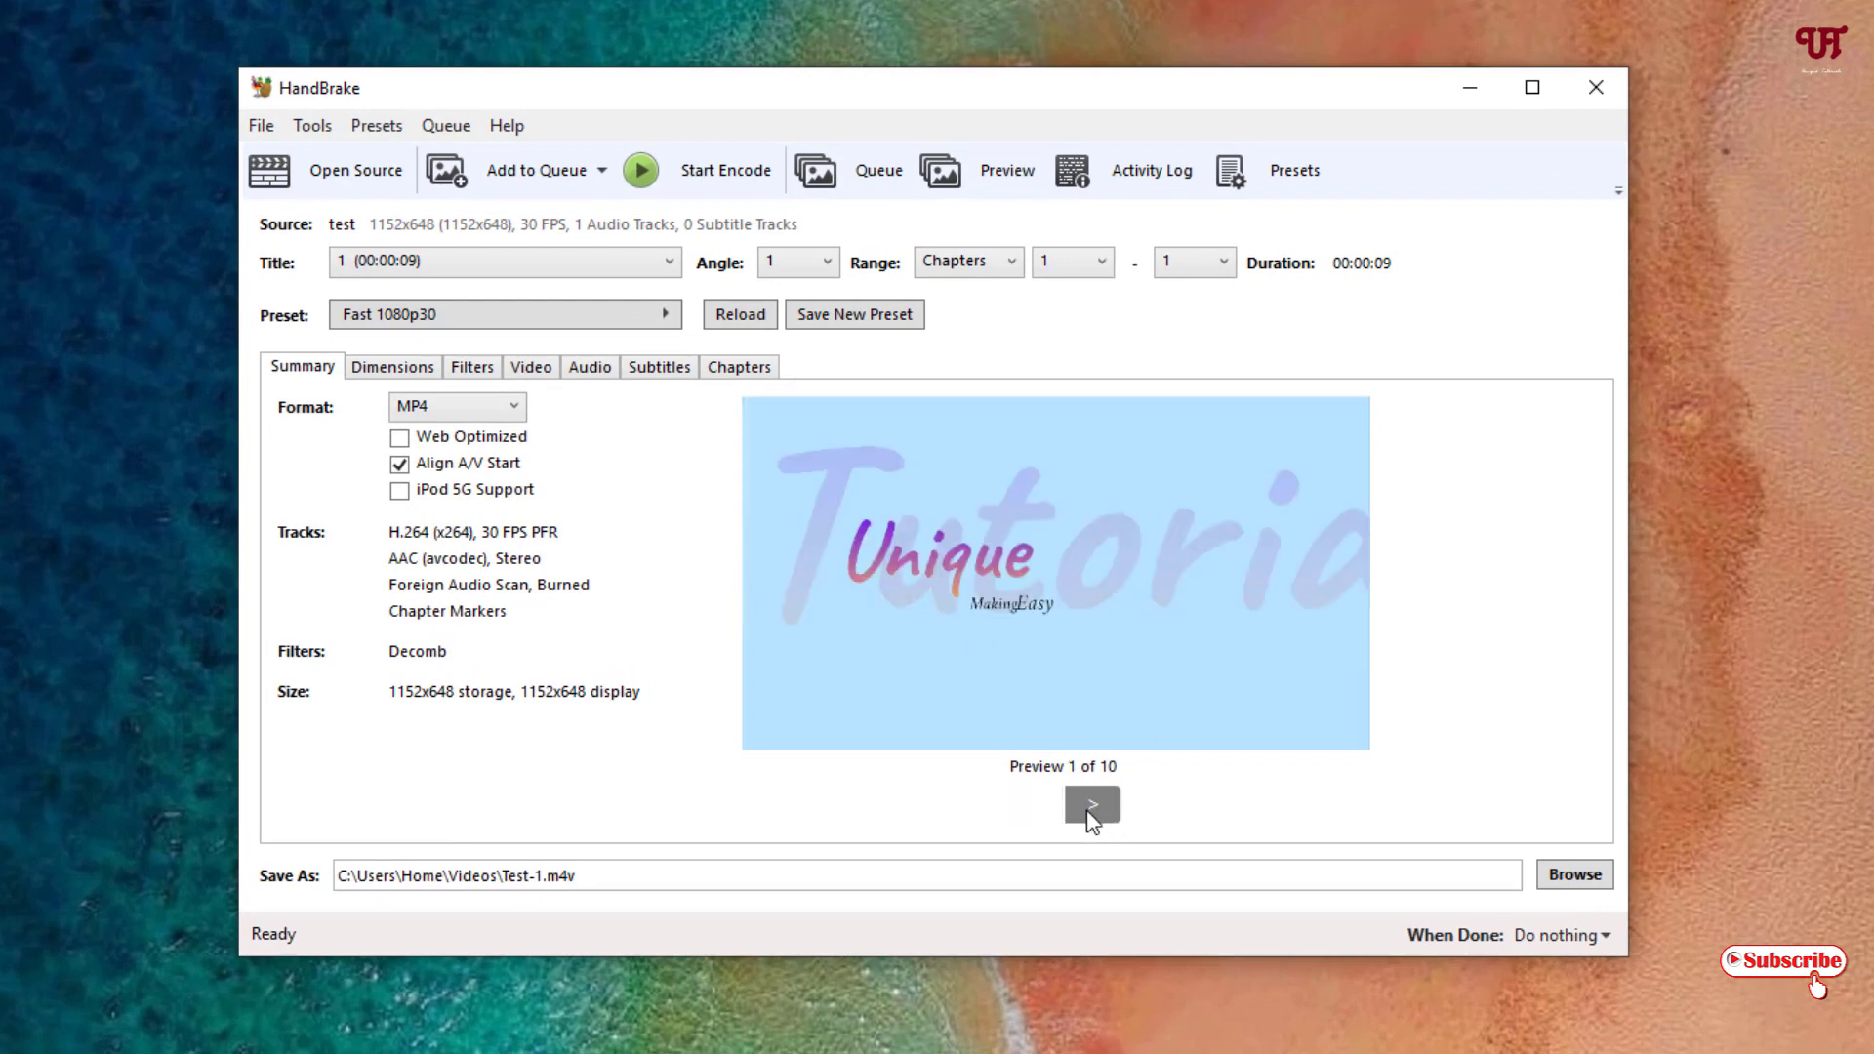
left_click(1092, 811)
left_click(1029, 800)
left_click(1029, 800)
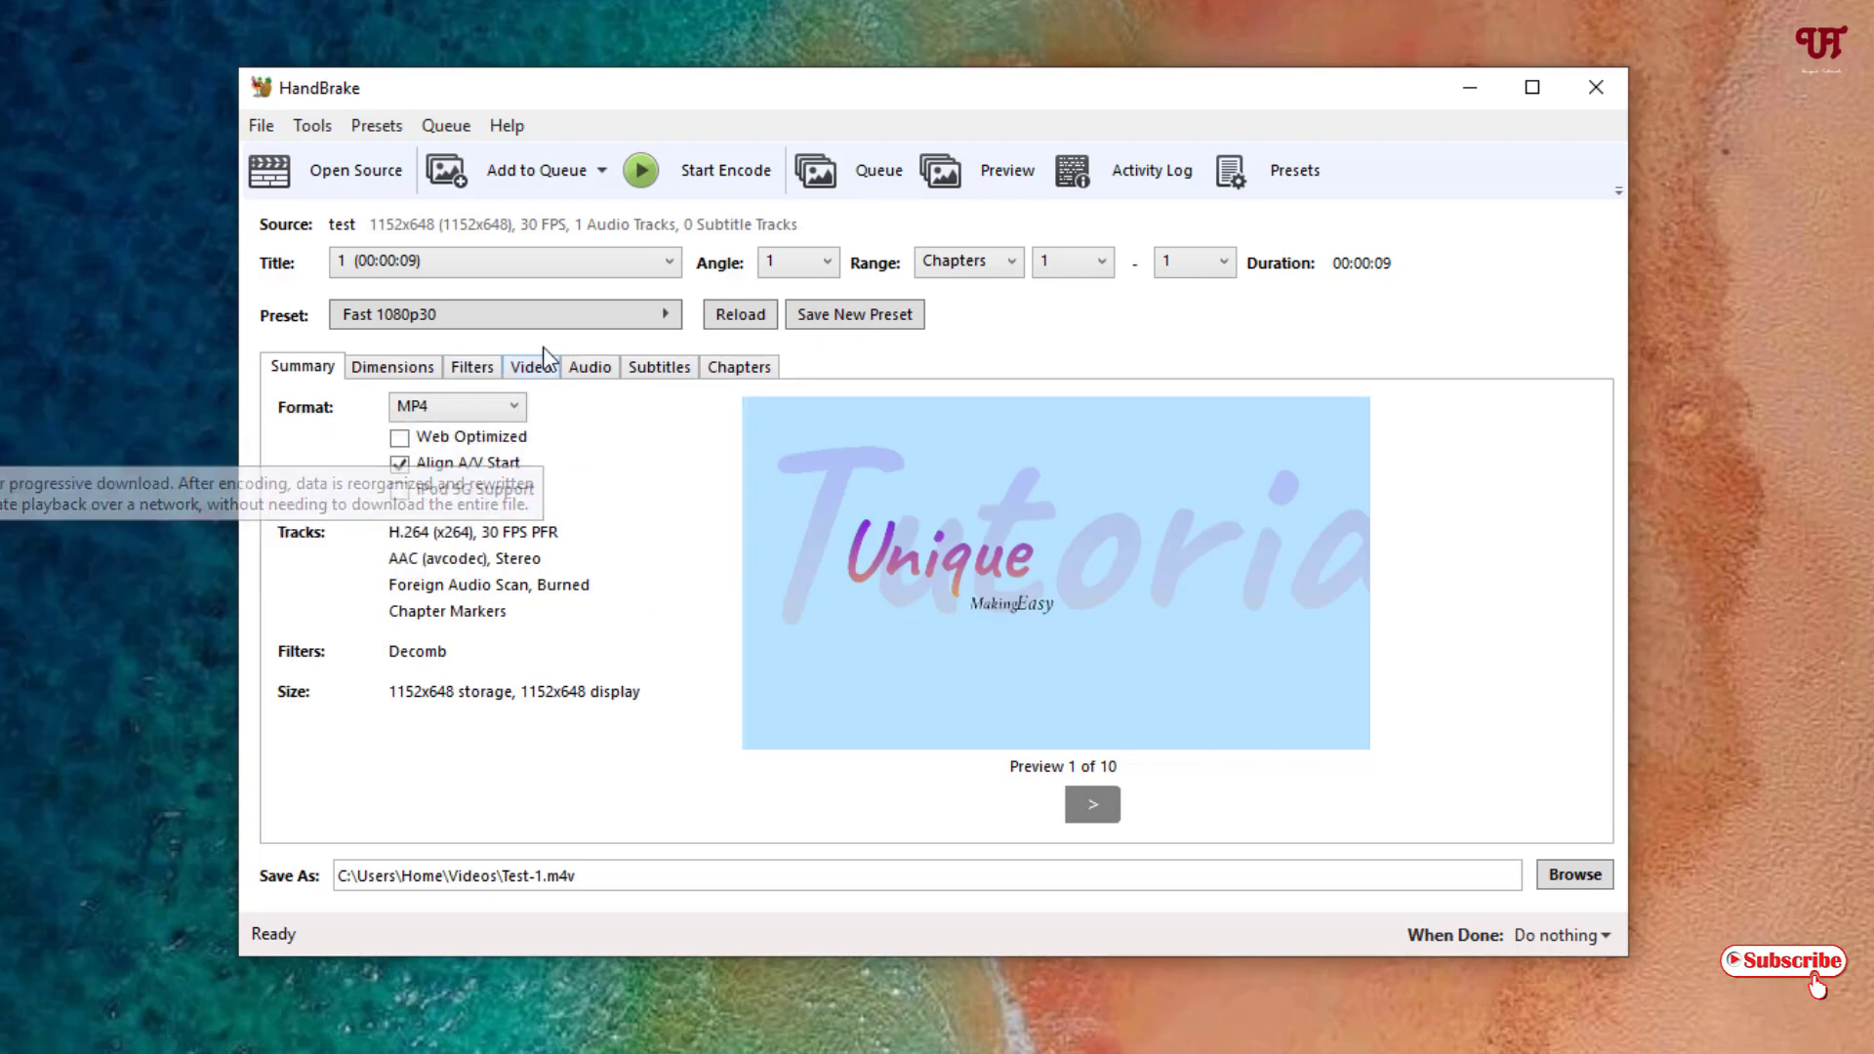
left_click_drag(578, 96, 605, 84)
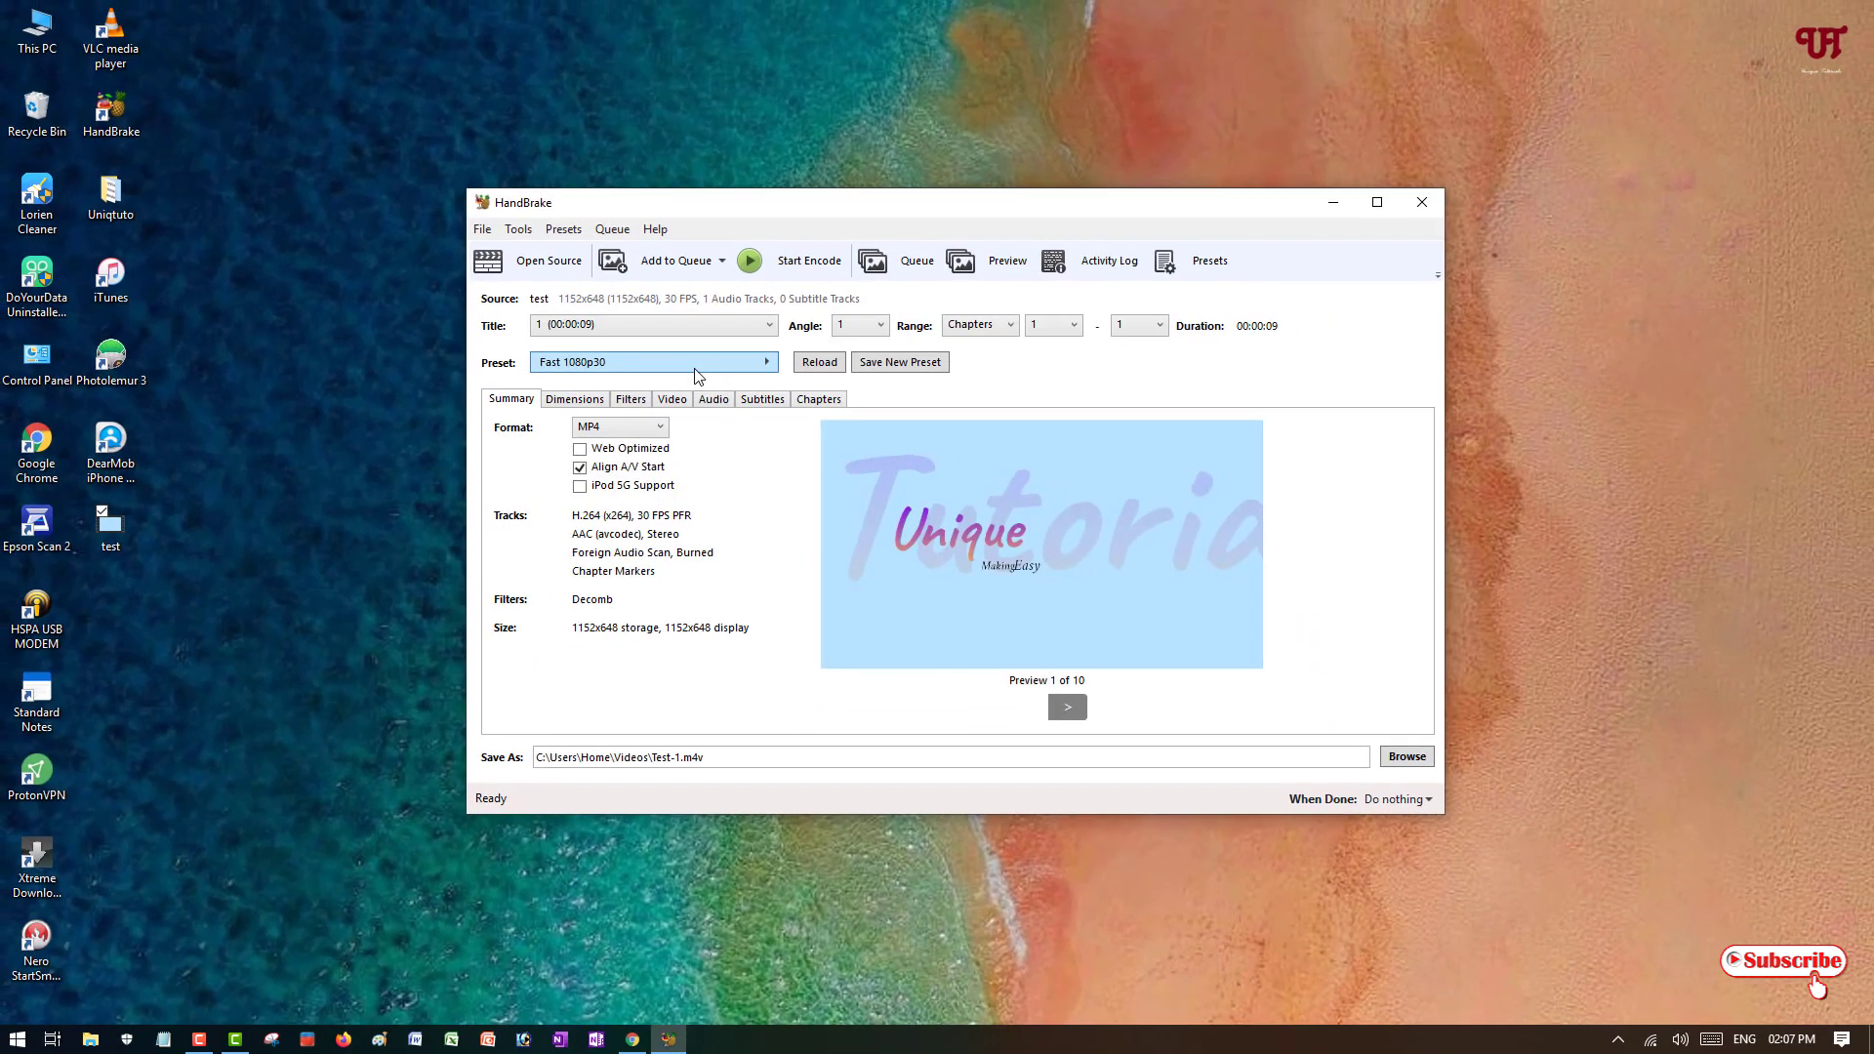
Step: Examine the available preset categories and output formats without changing the current selections
left_click(698, 376)
mouse_move(480, 378)
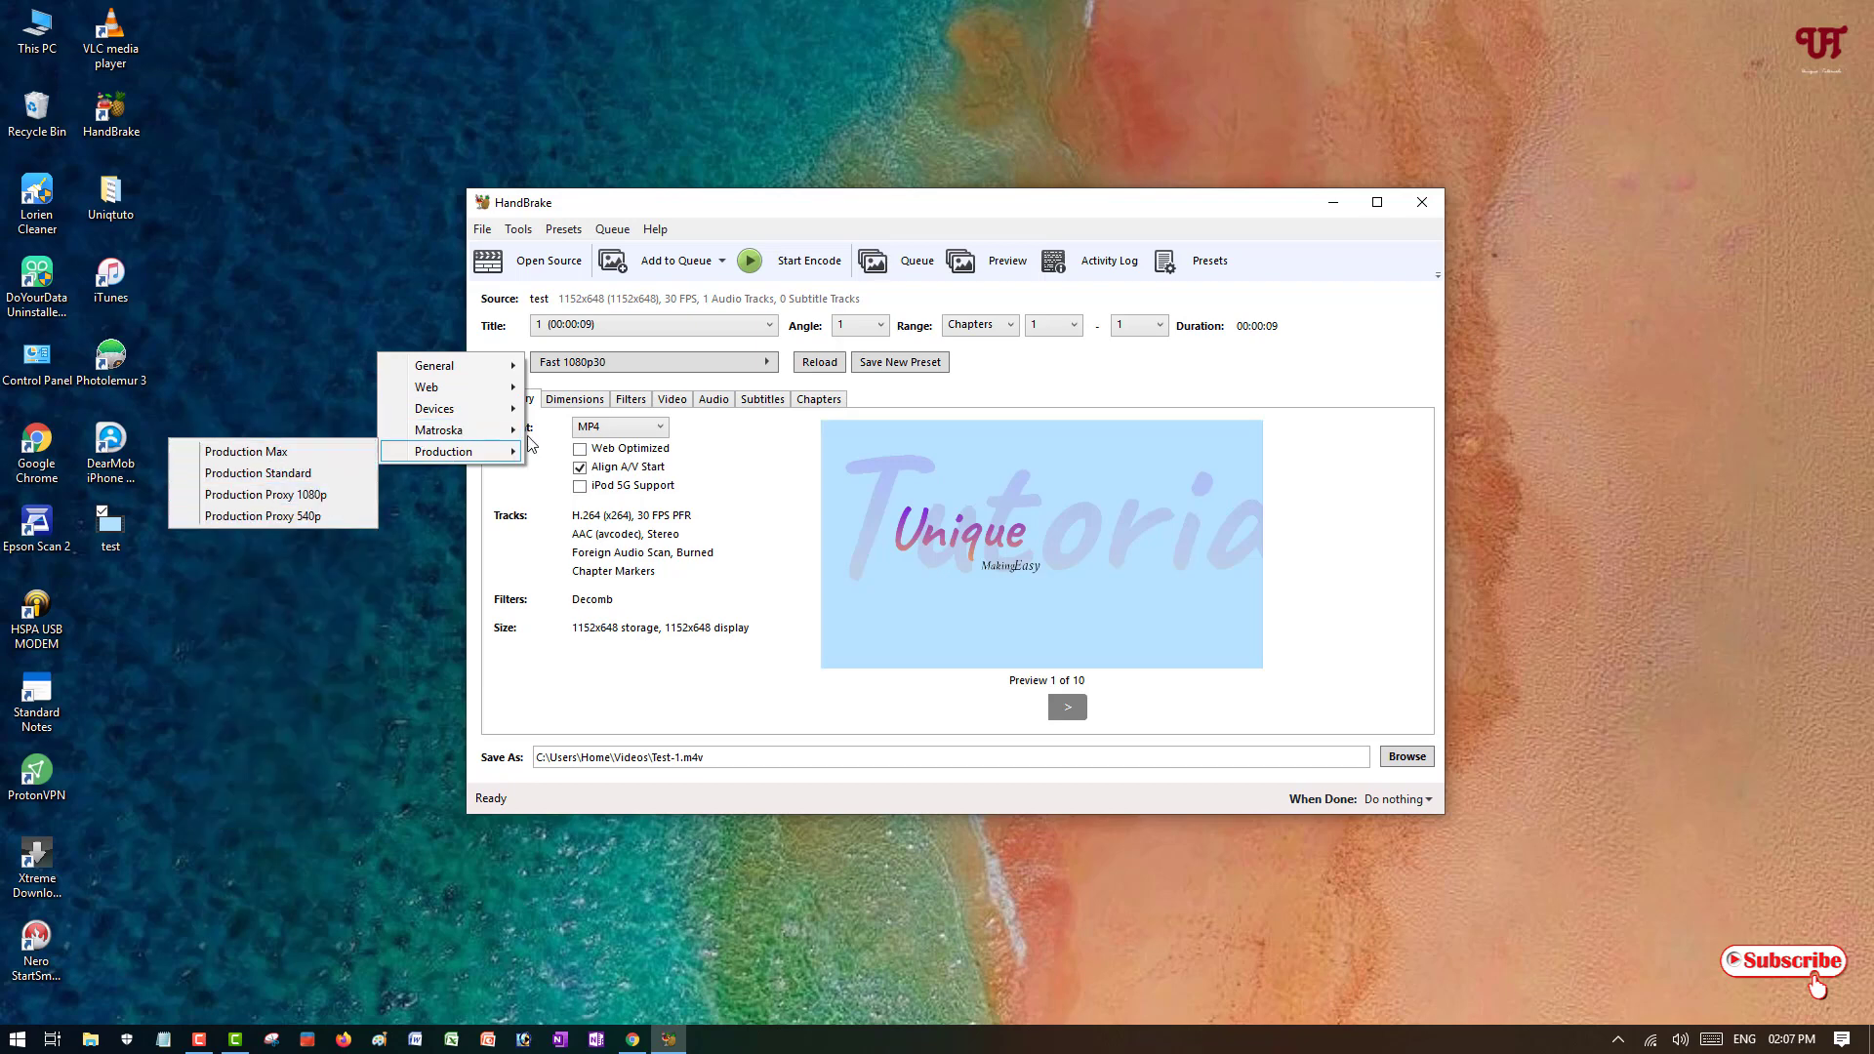
left_click(314, 498)
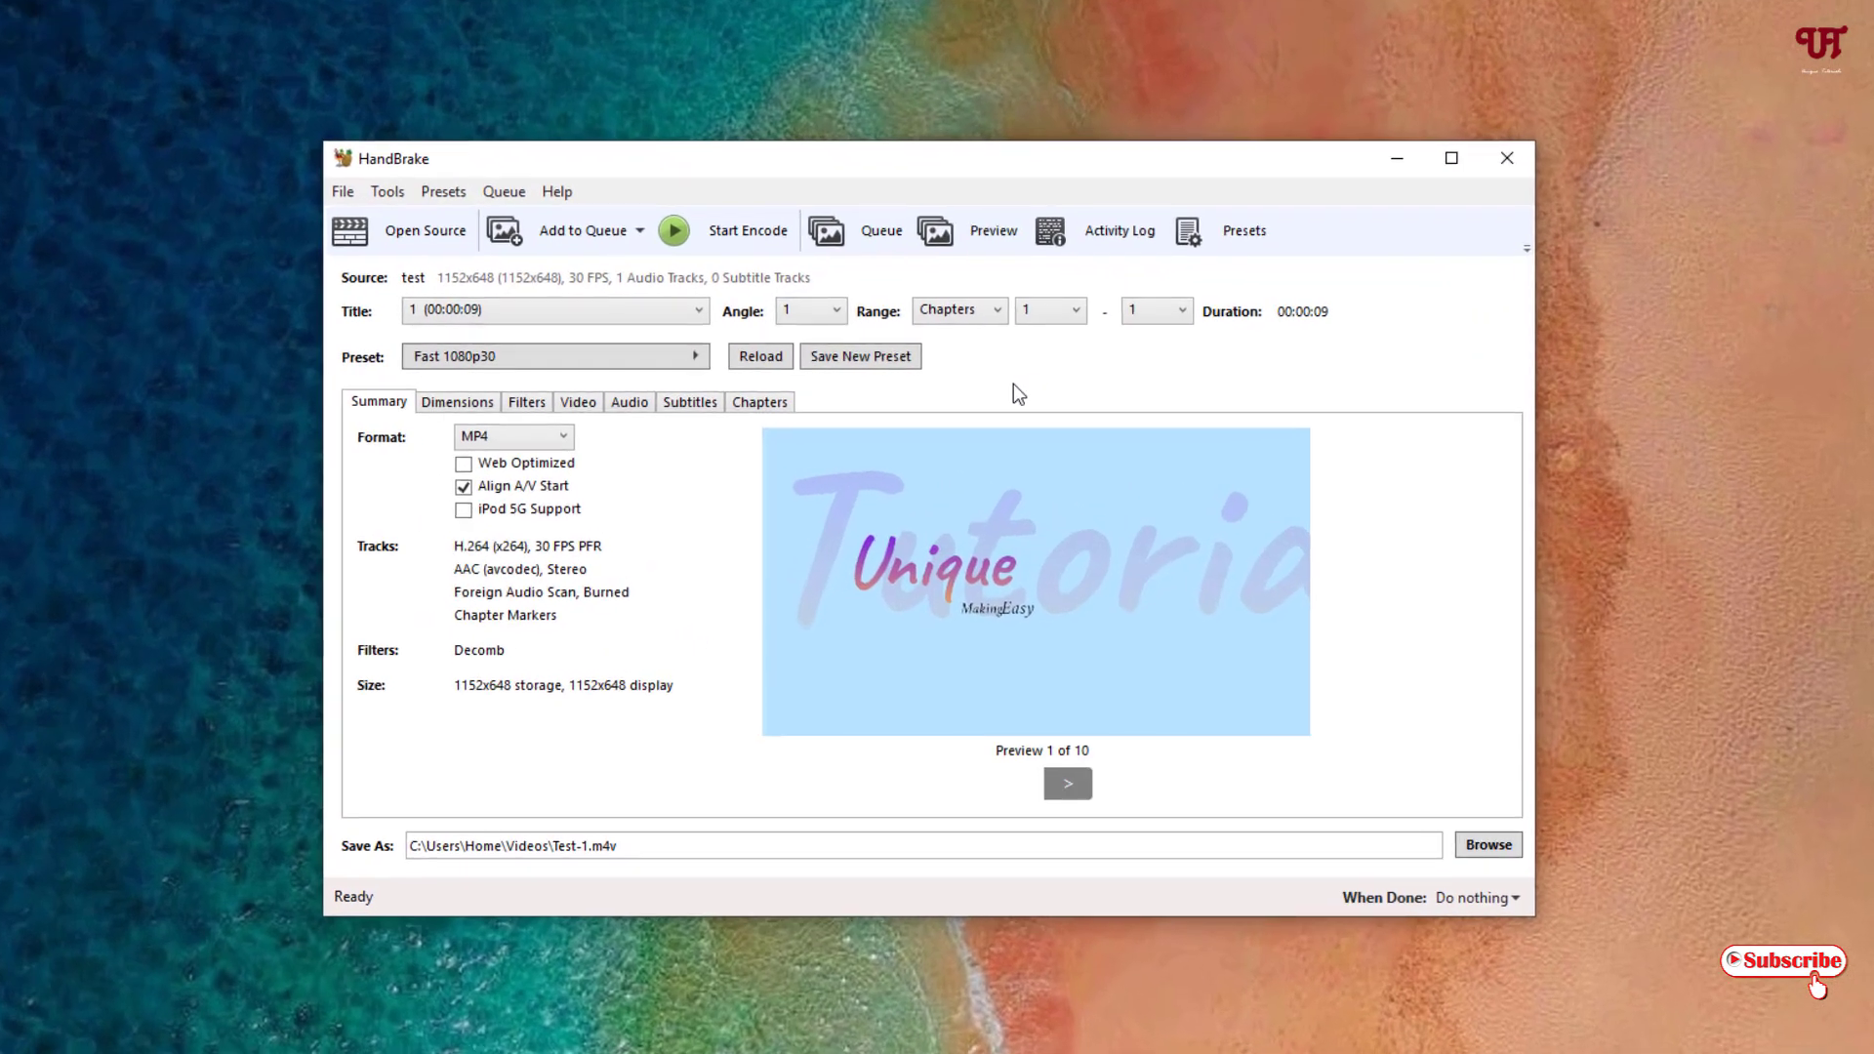
left_click(544, 444)
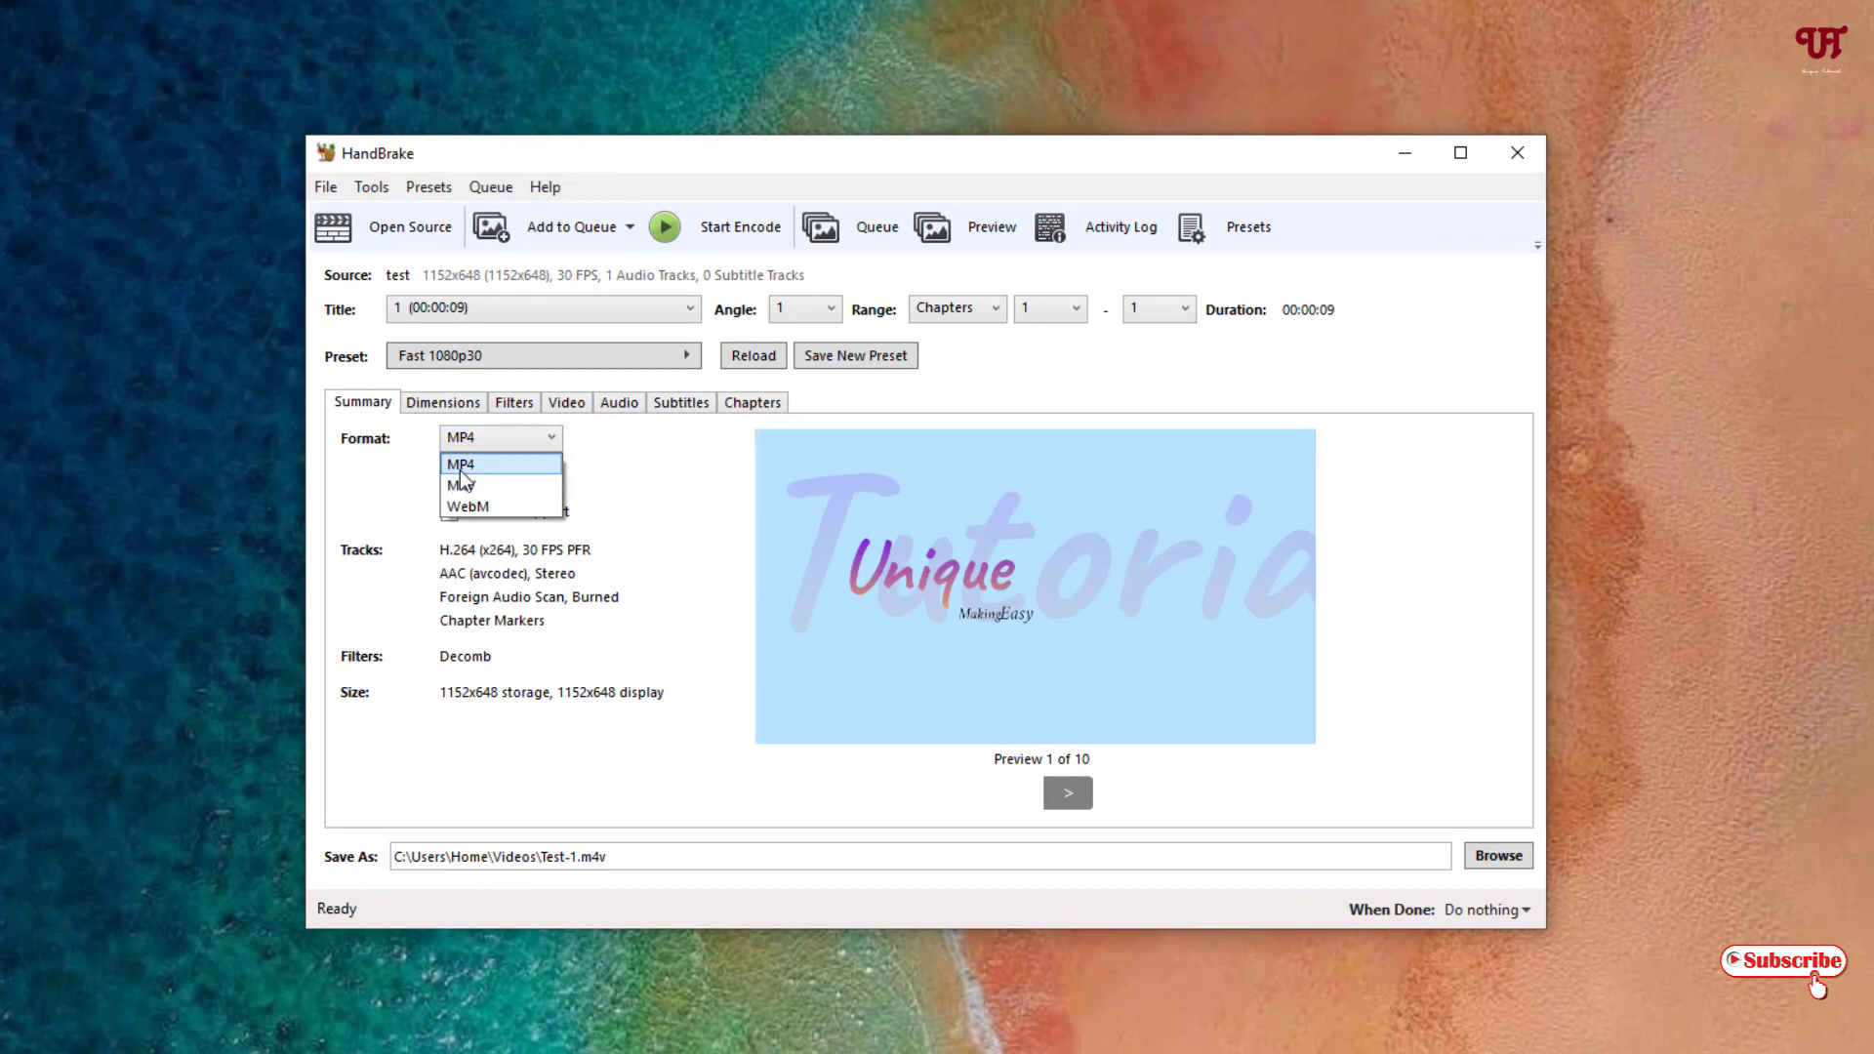
left_click(644, 477)
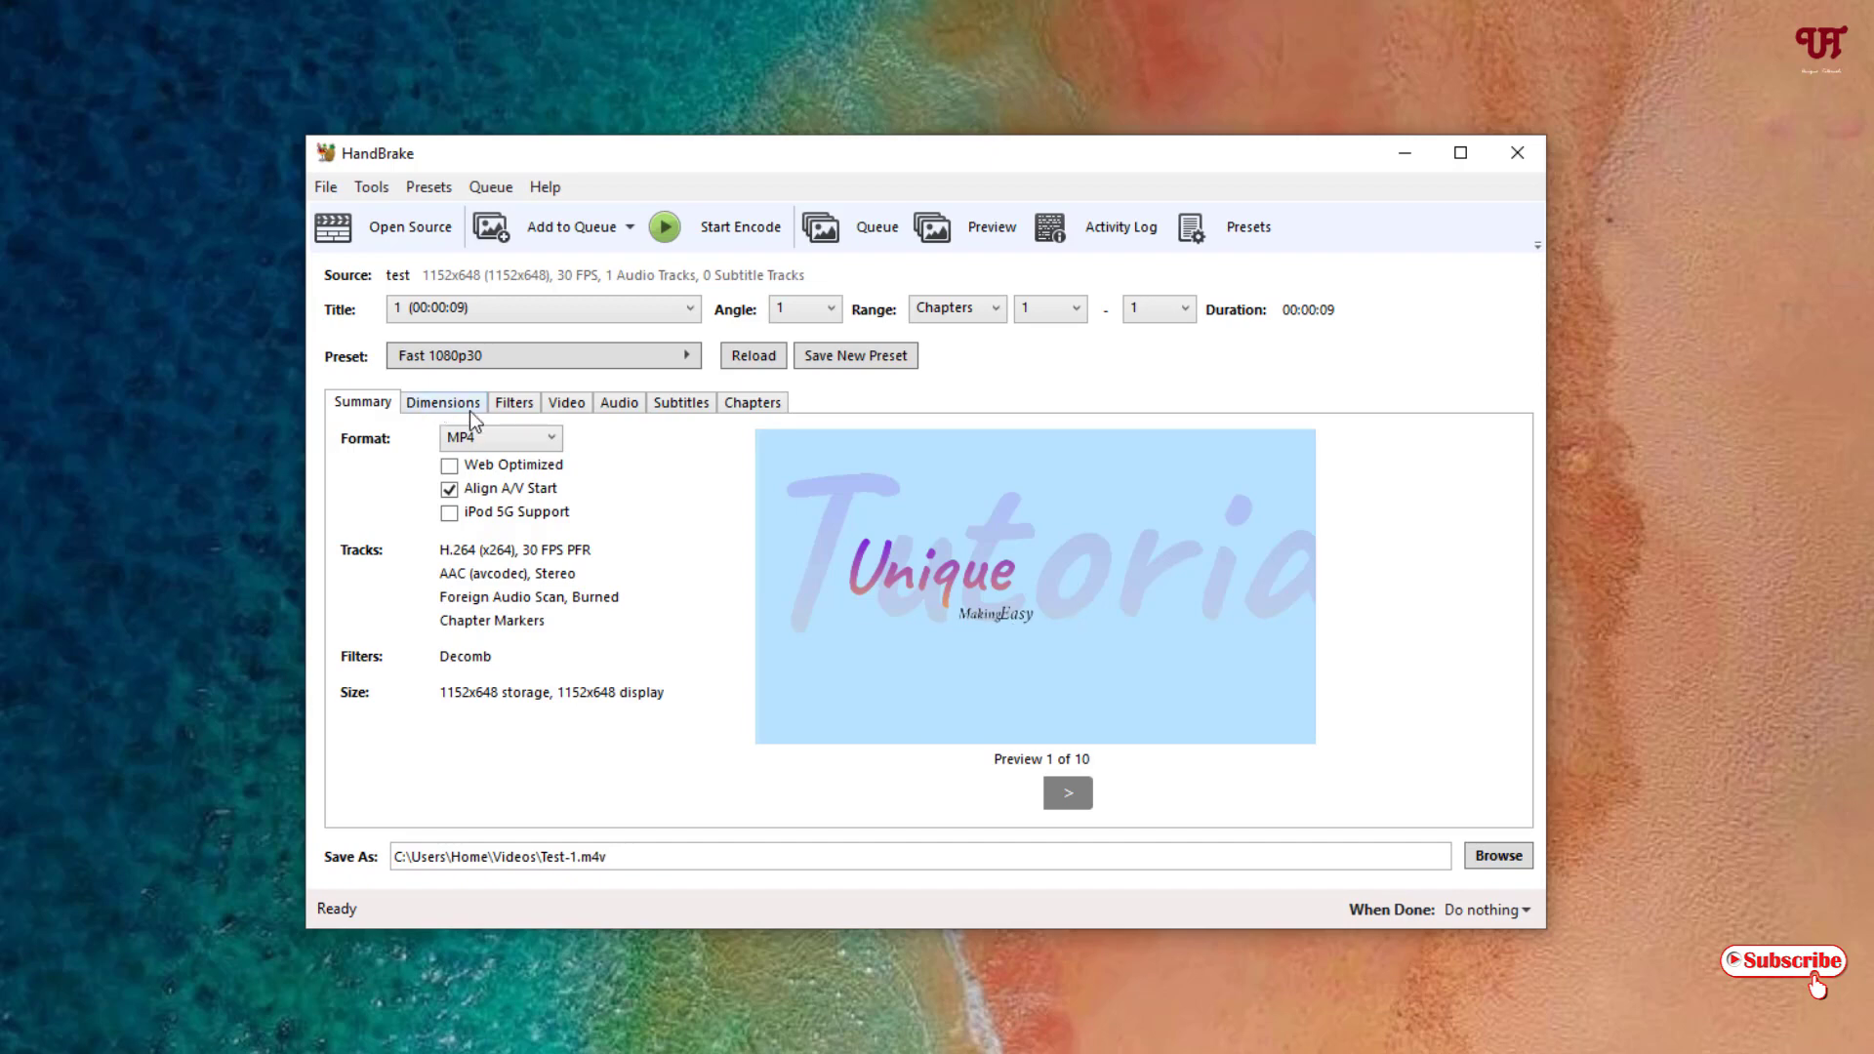
Step: Set the Rotate filter to 180 and check the result in the summary's preview frames
left_click(519, 408)
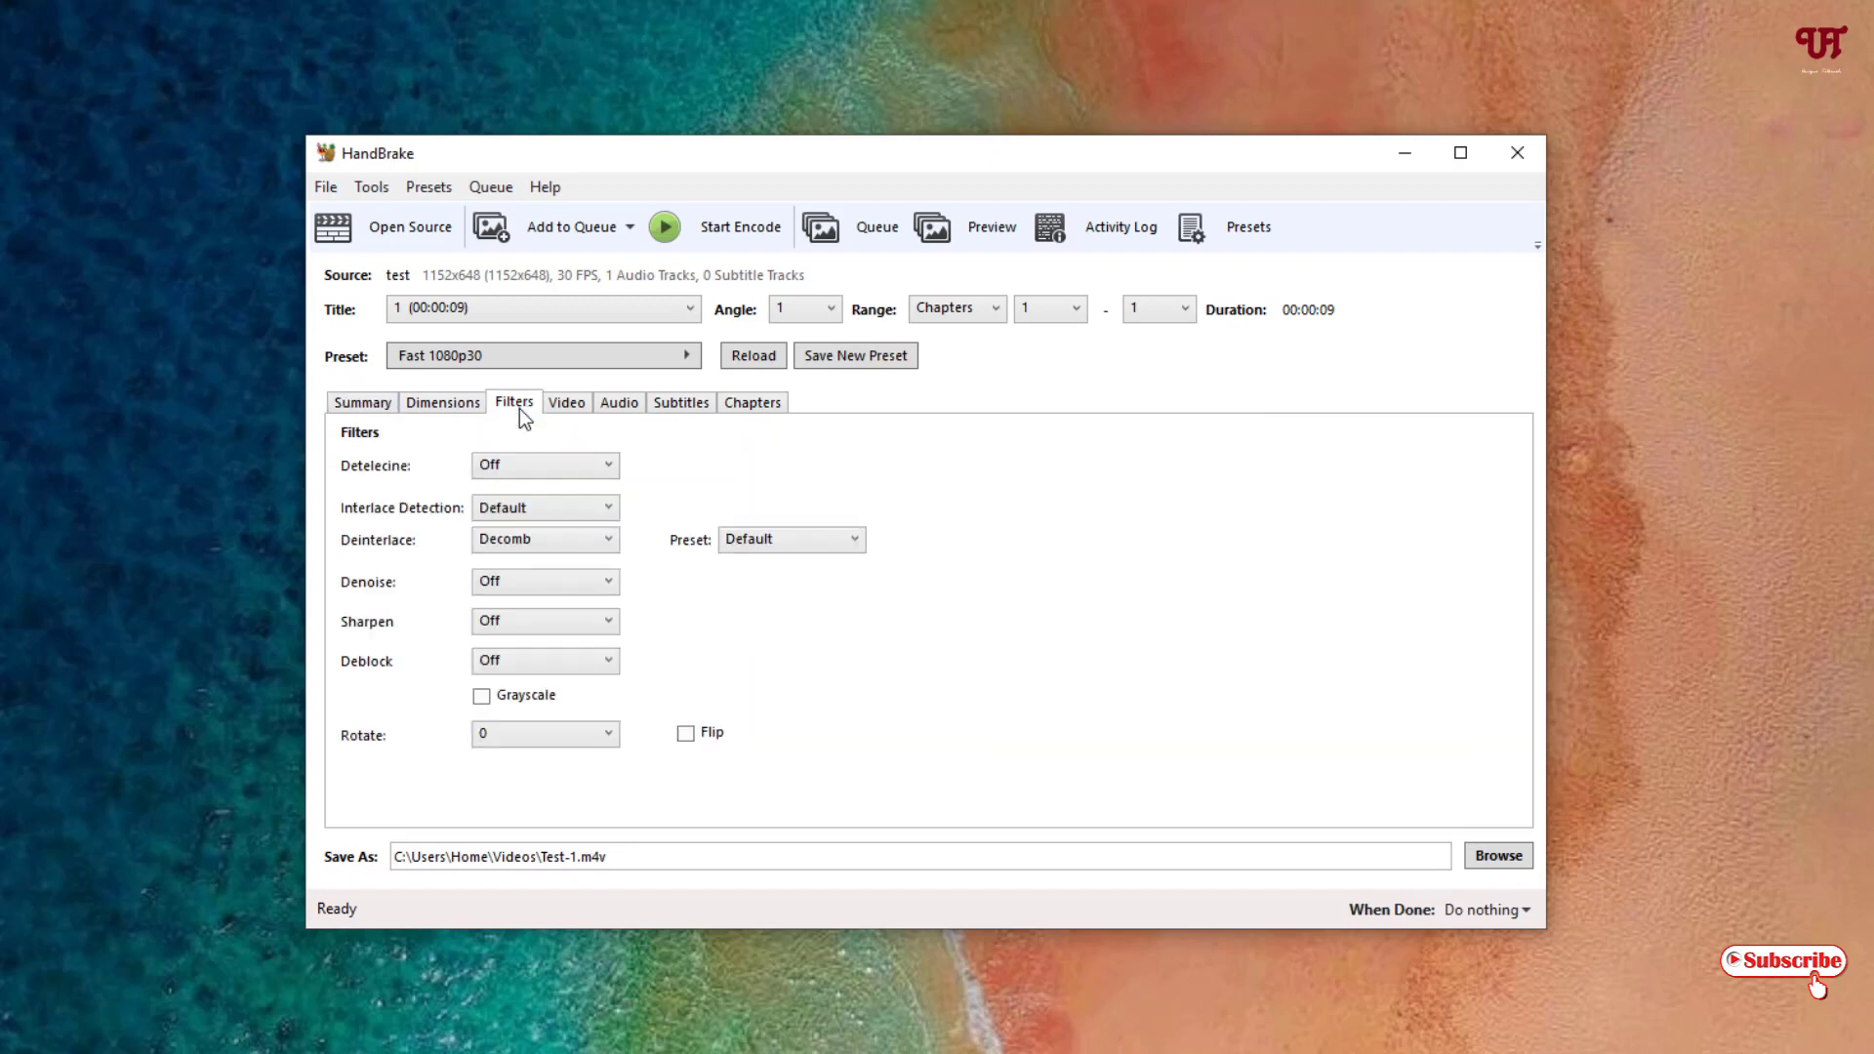
left_click(535, 742)
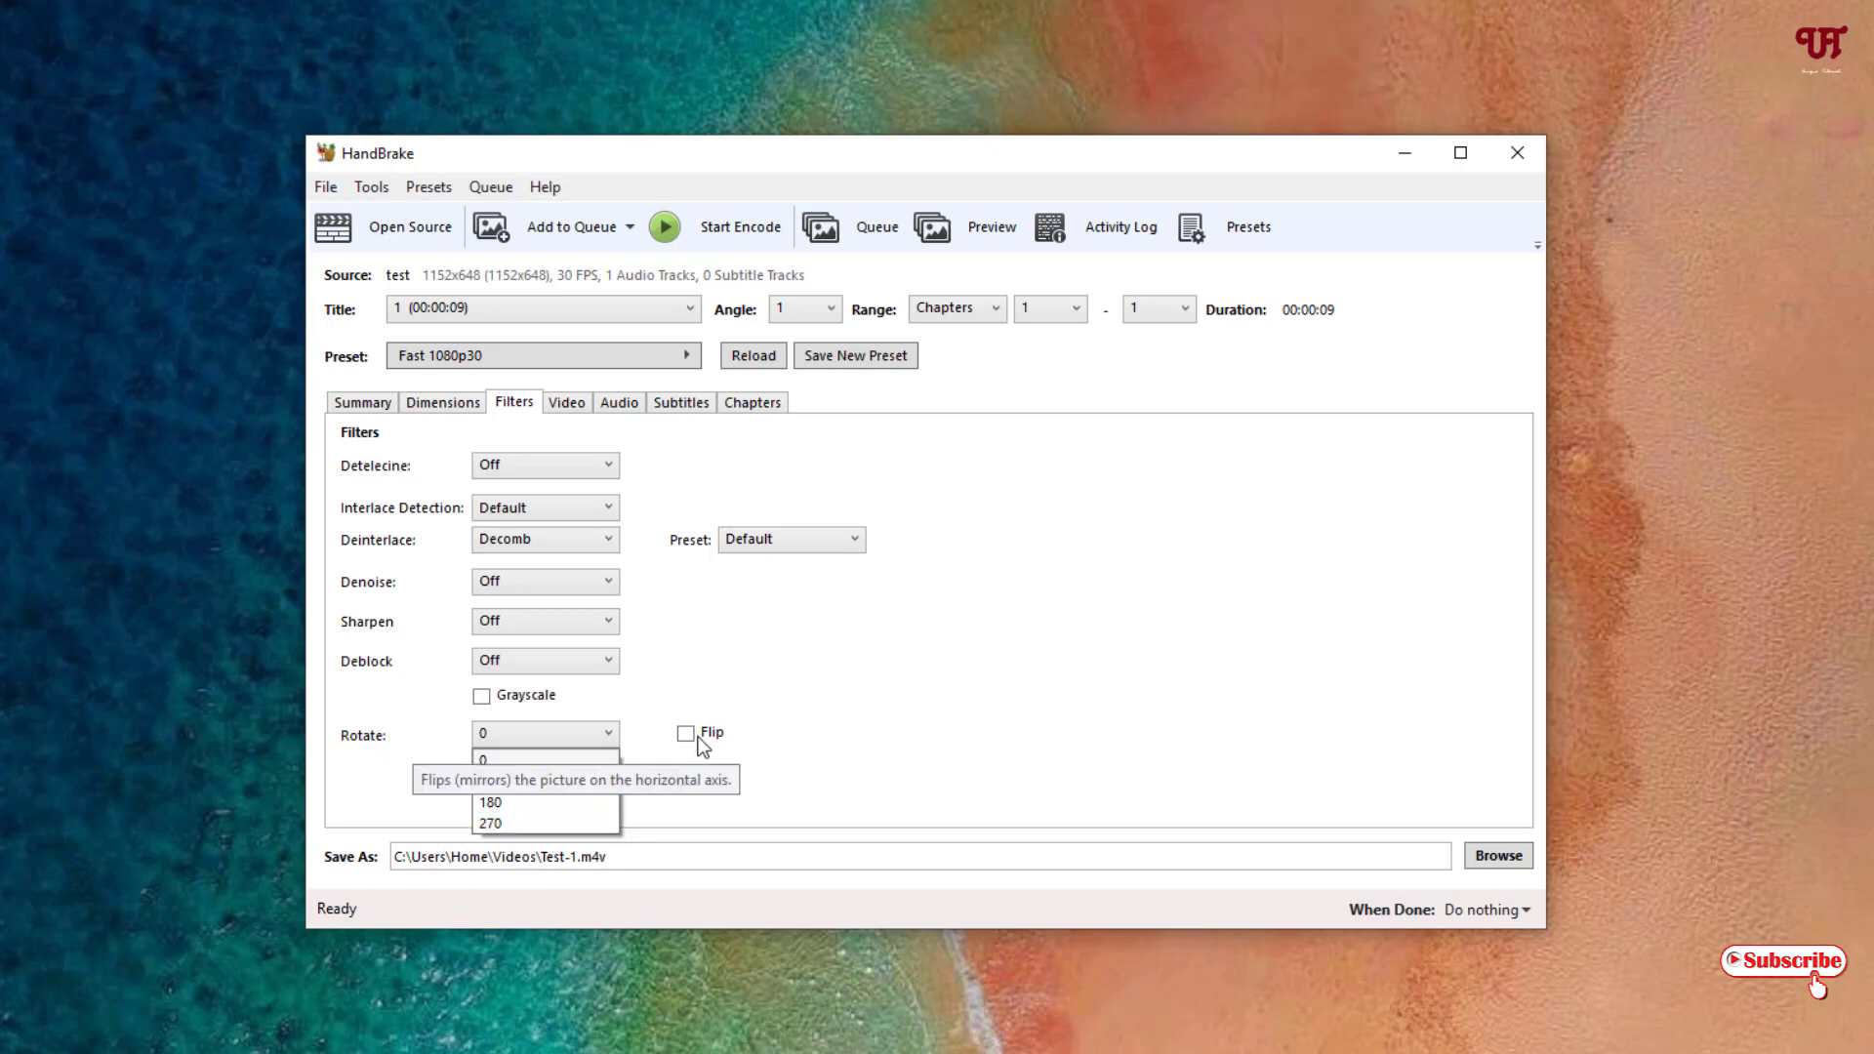
left_click(553, 800)
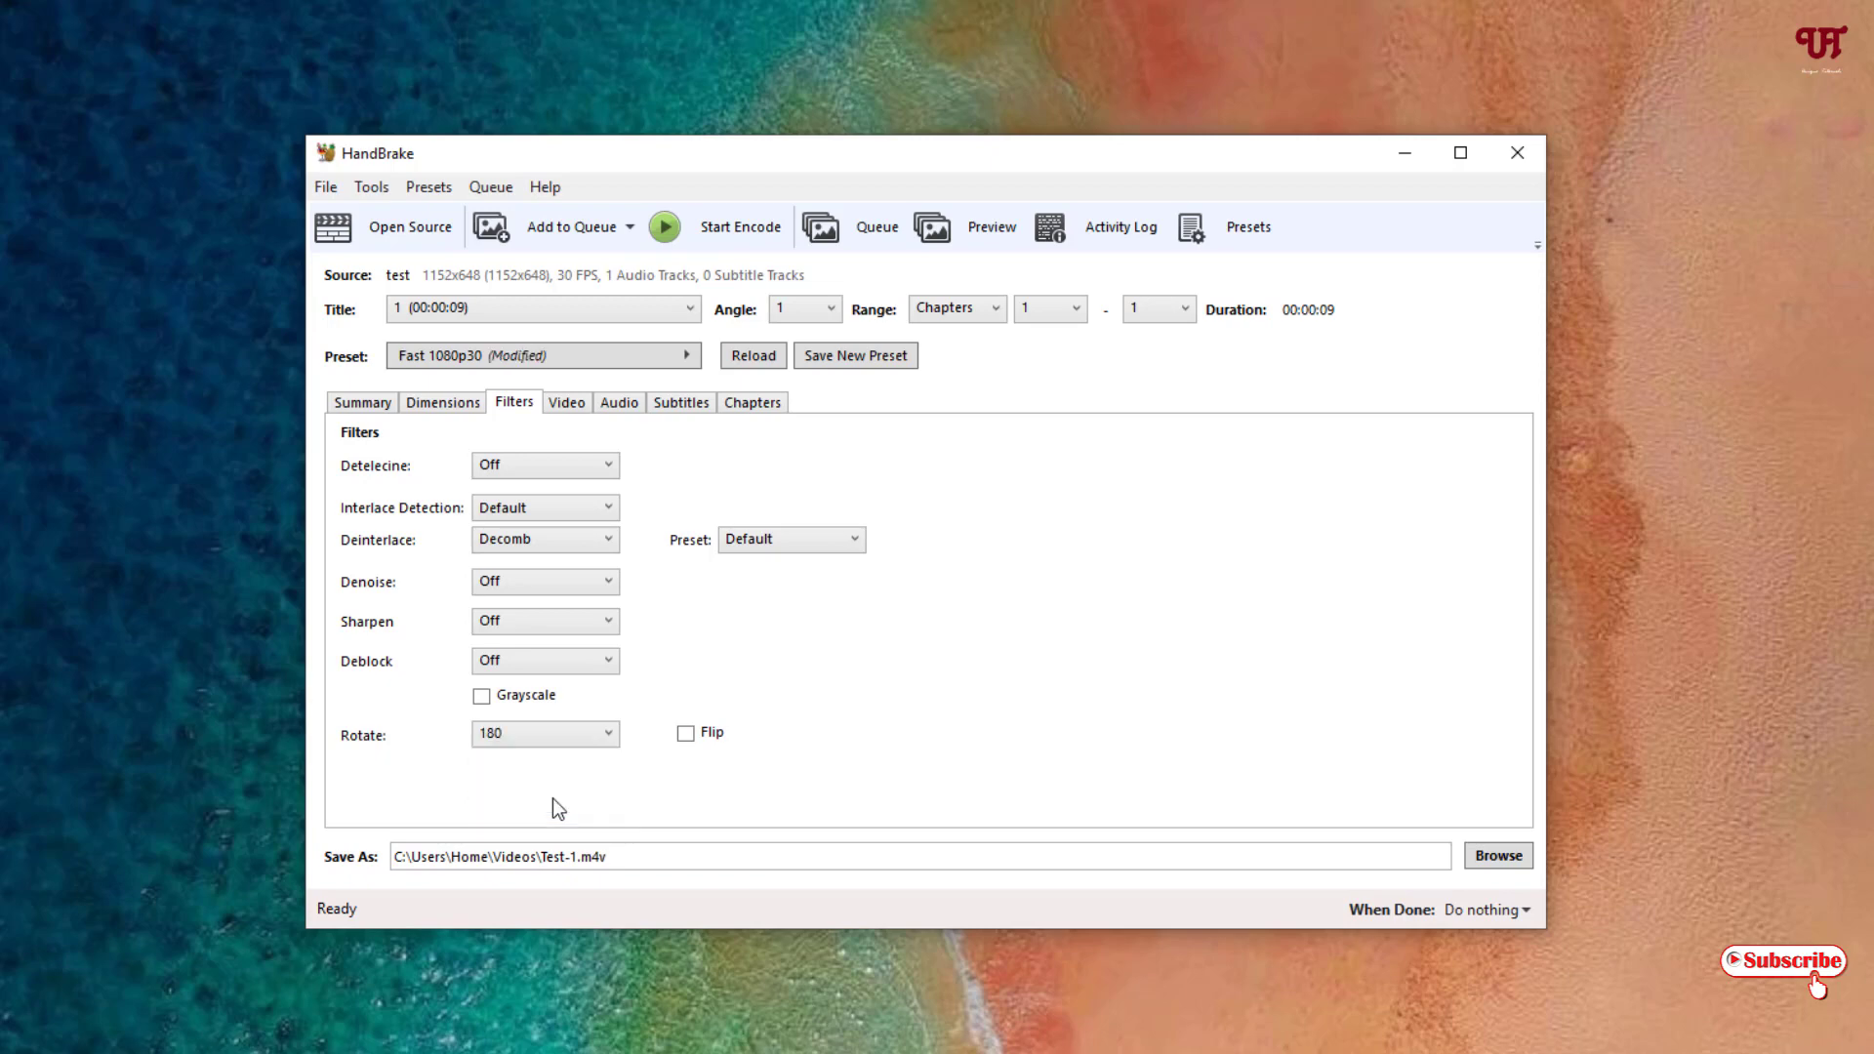
left_click(362, 404)
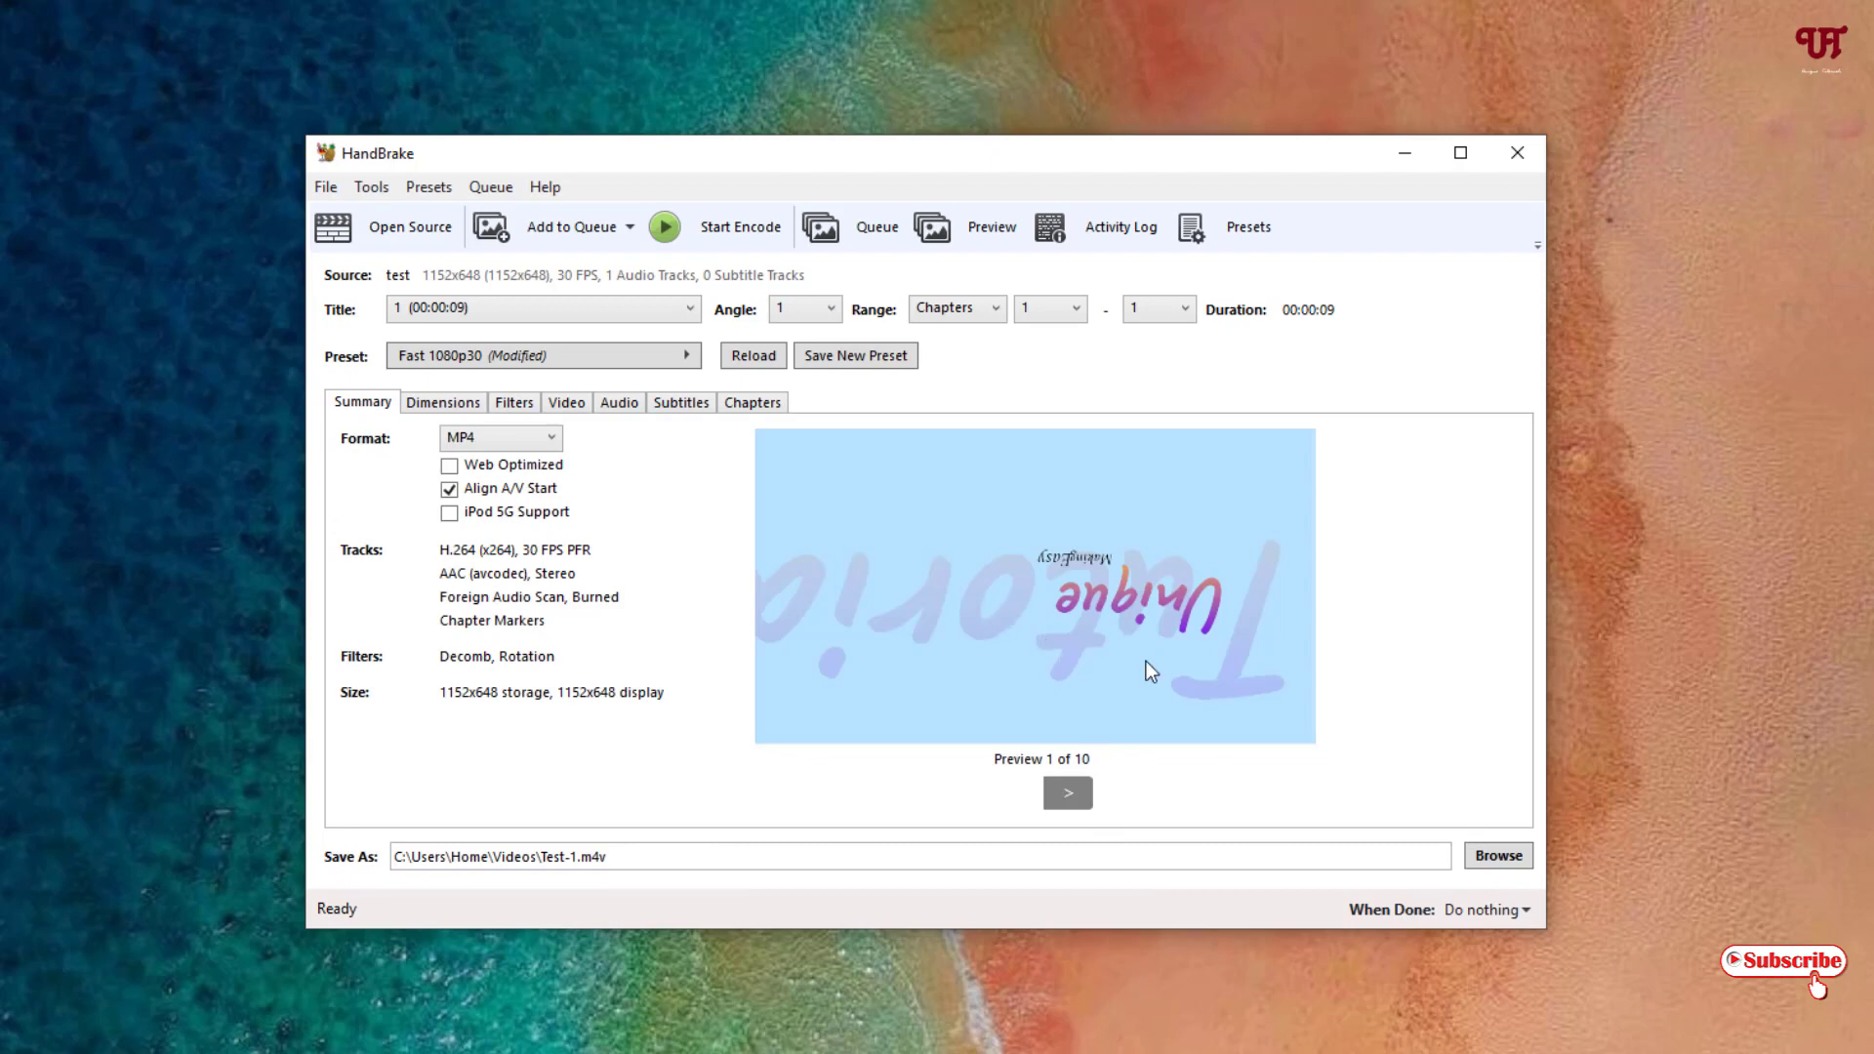
left_click(1066, 796)
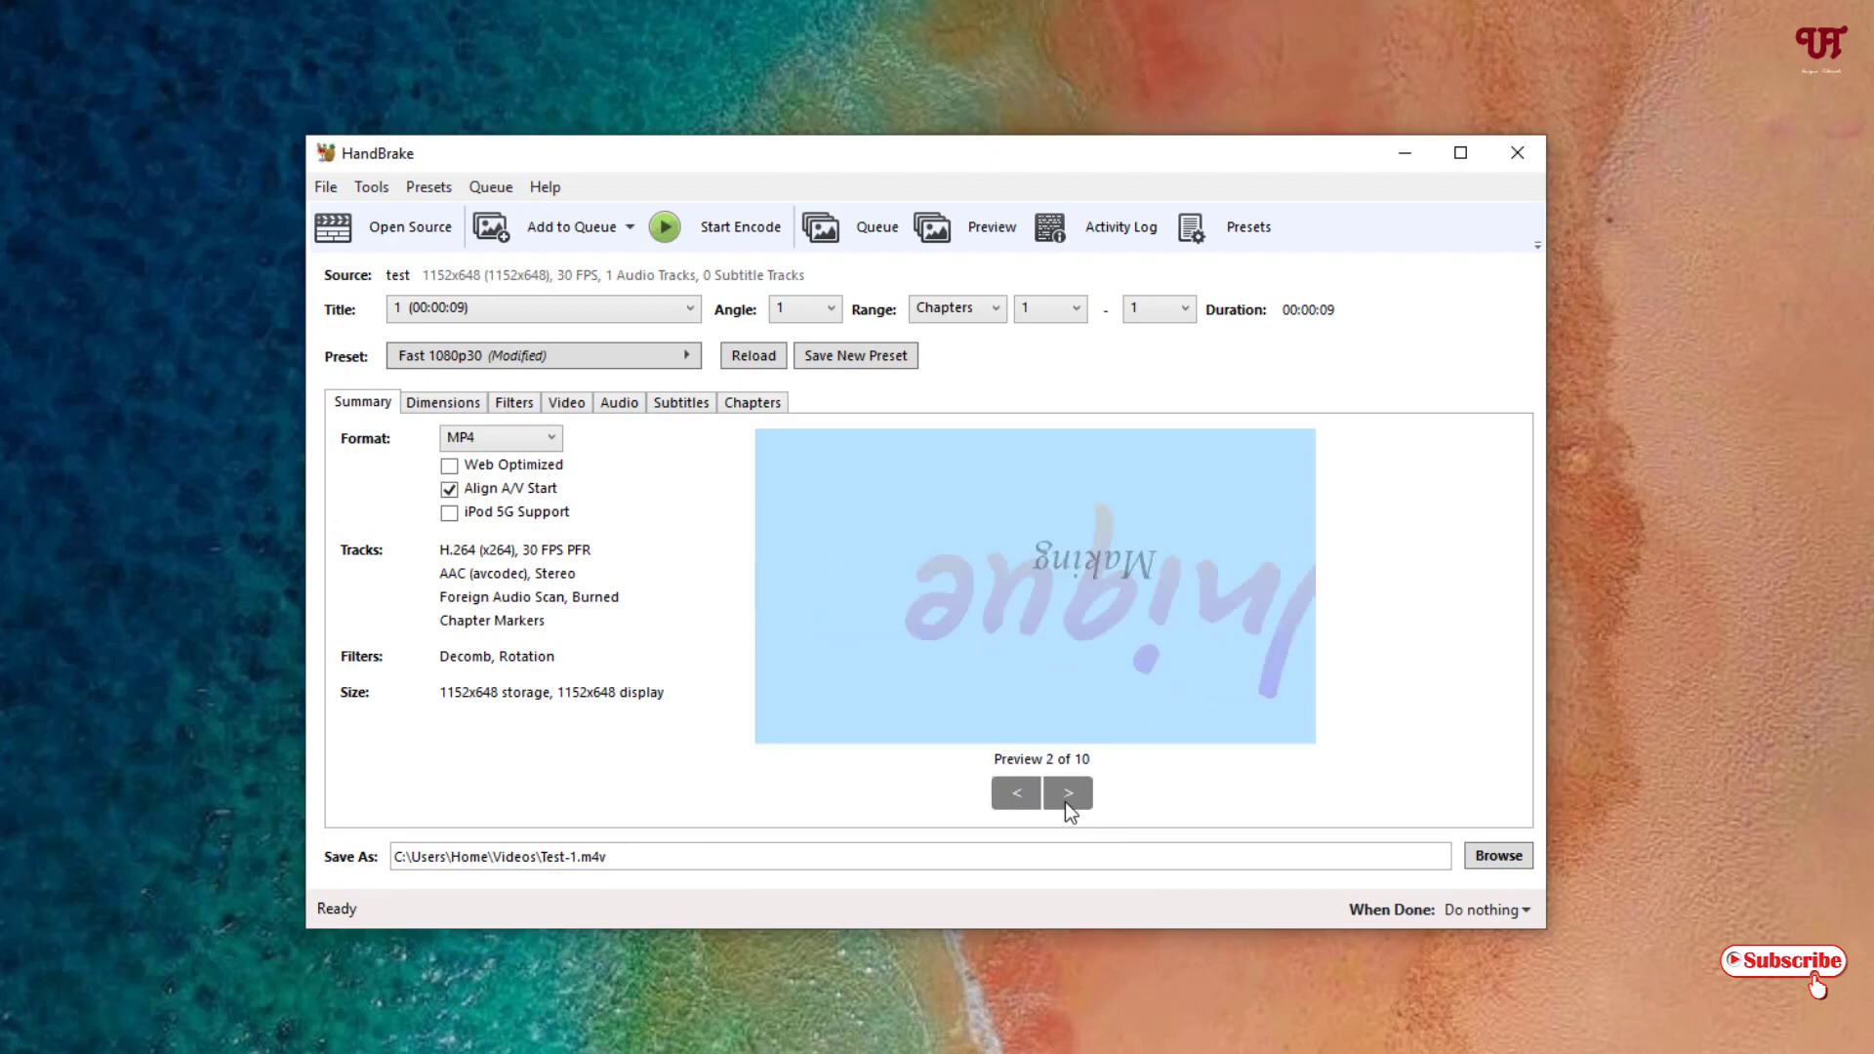
left_click(1016, 800)
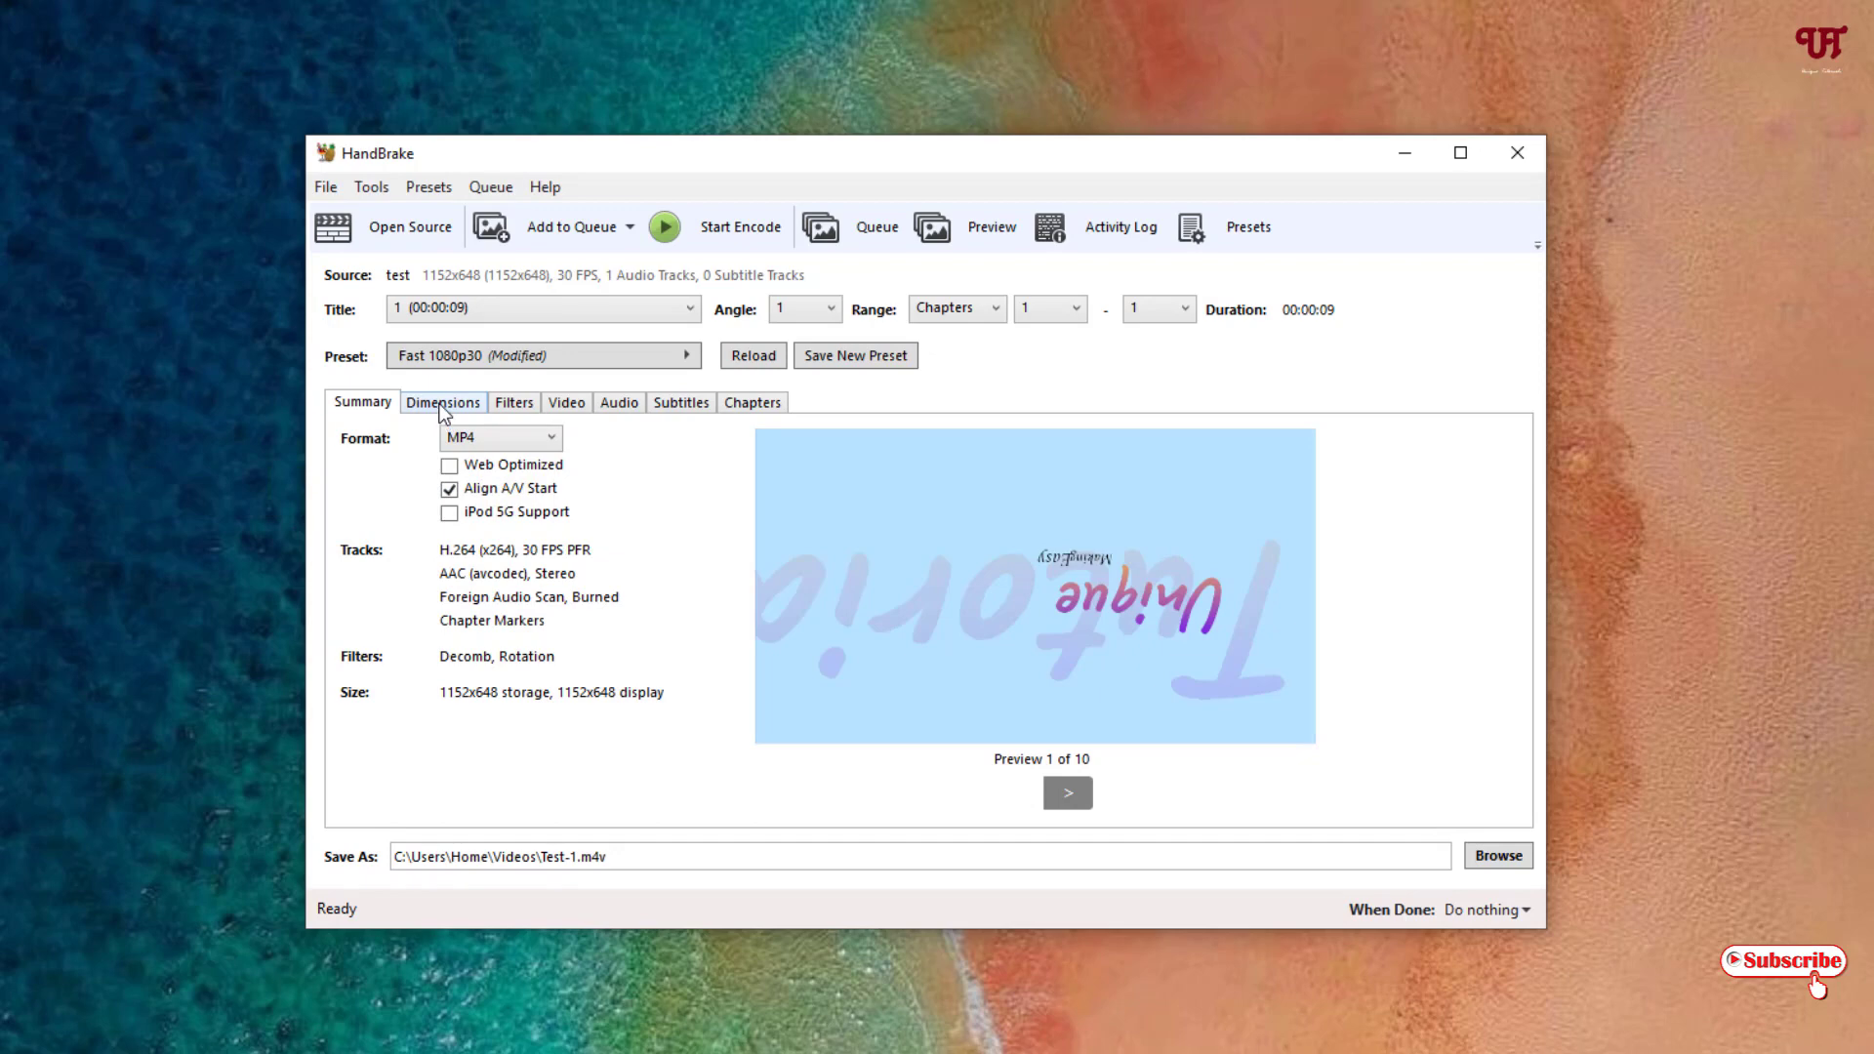
Step: Set the Rotate filter back to 0 and check the video preview in the summary
left_click(514, 403)
left_click(586, 735)
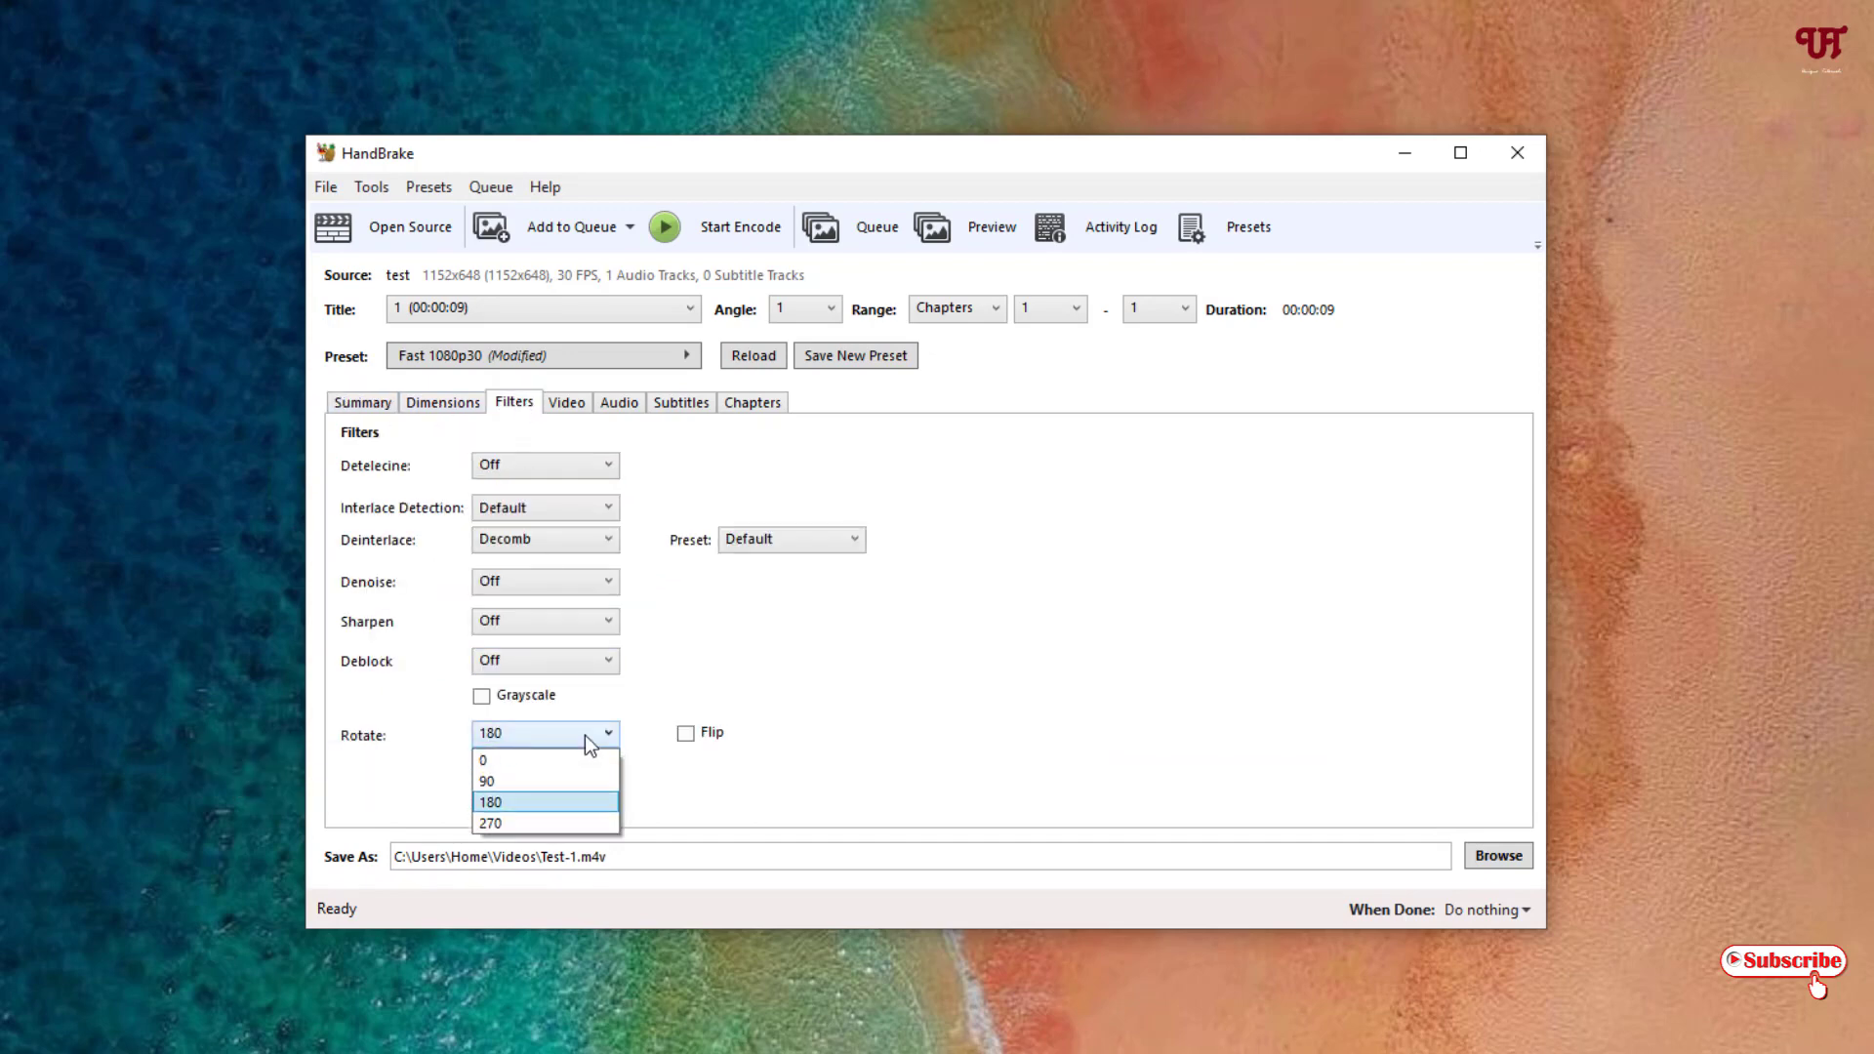
left_click(537, 761)
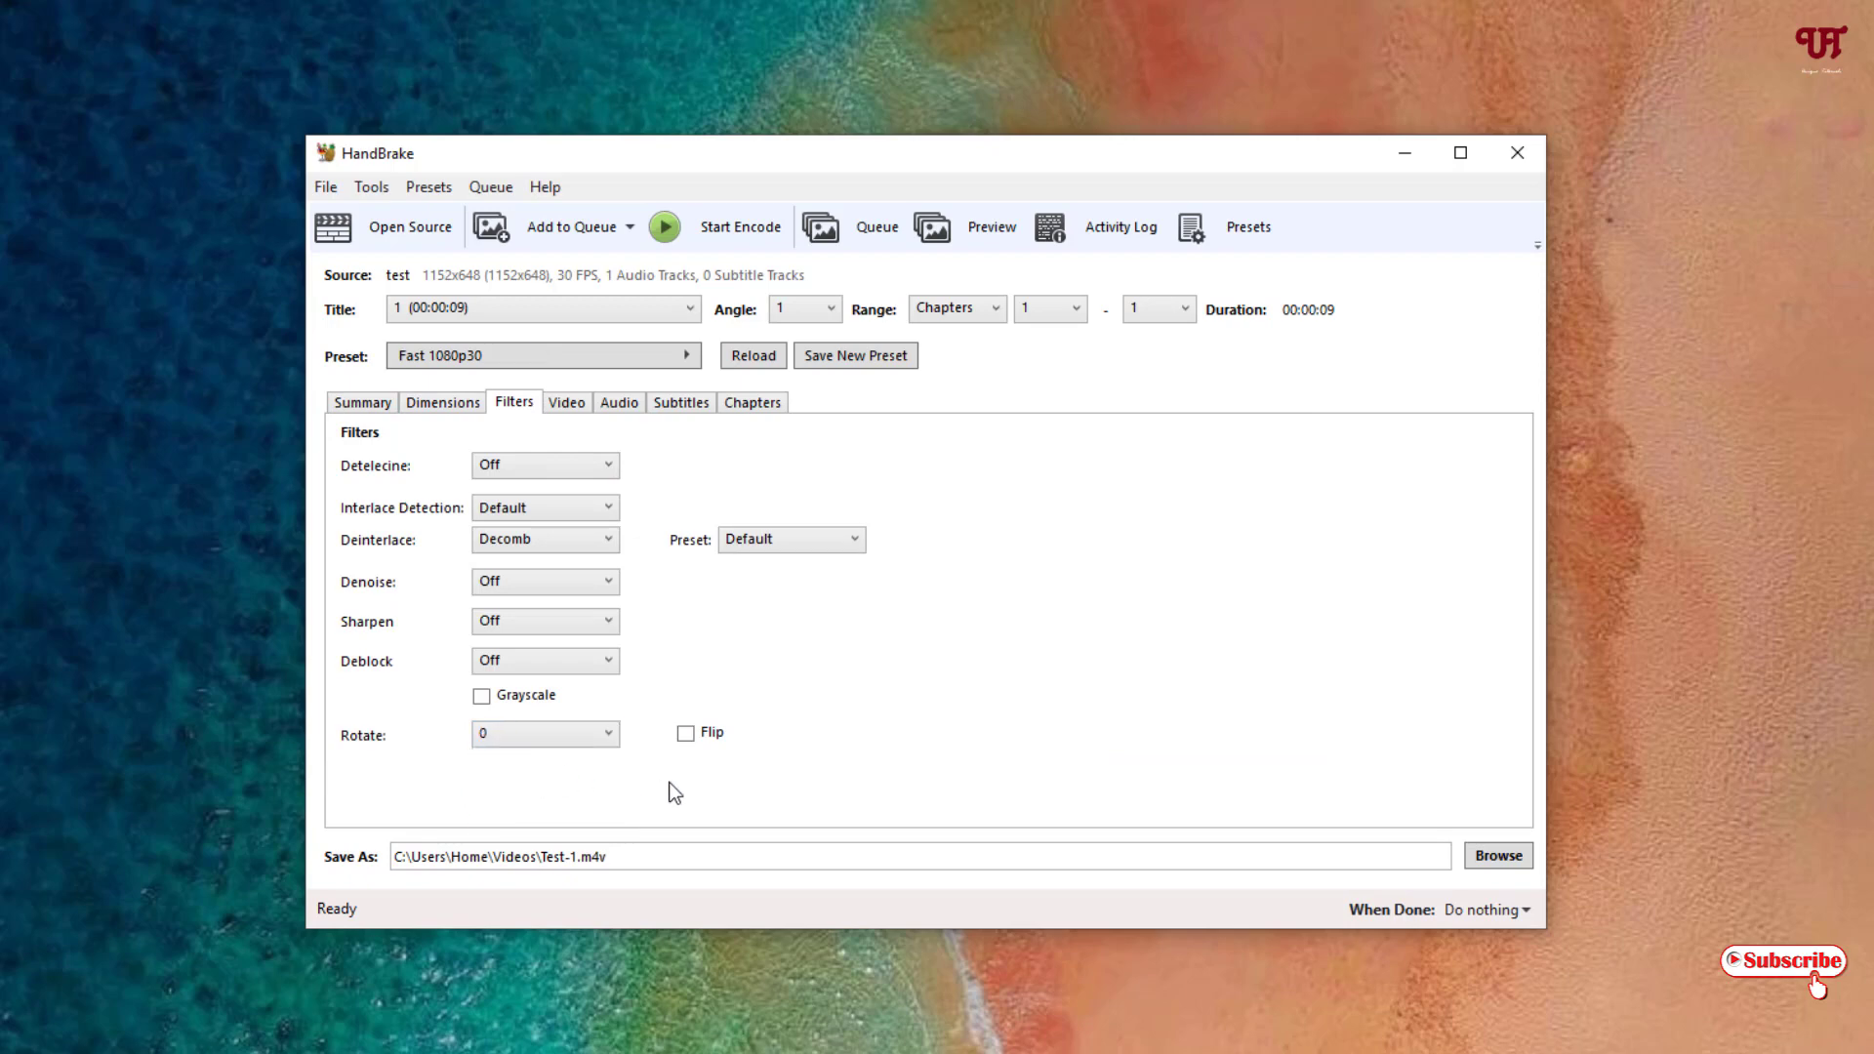
left_click(364, 403)
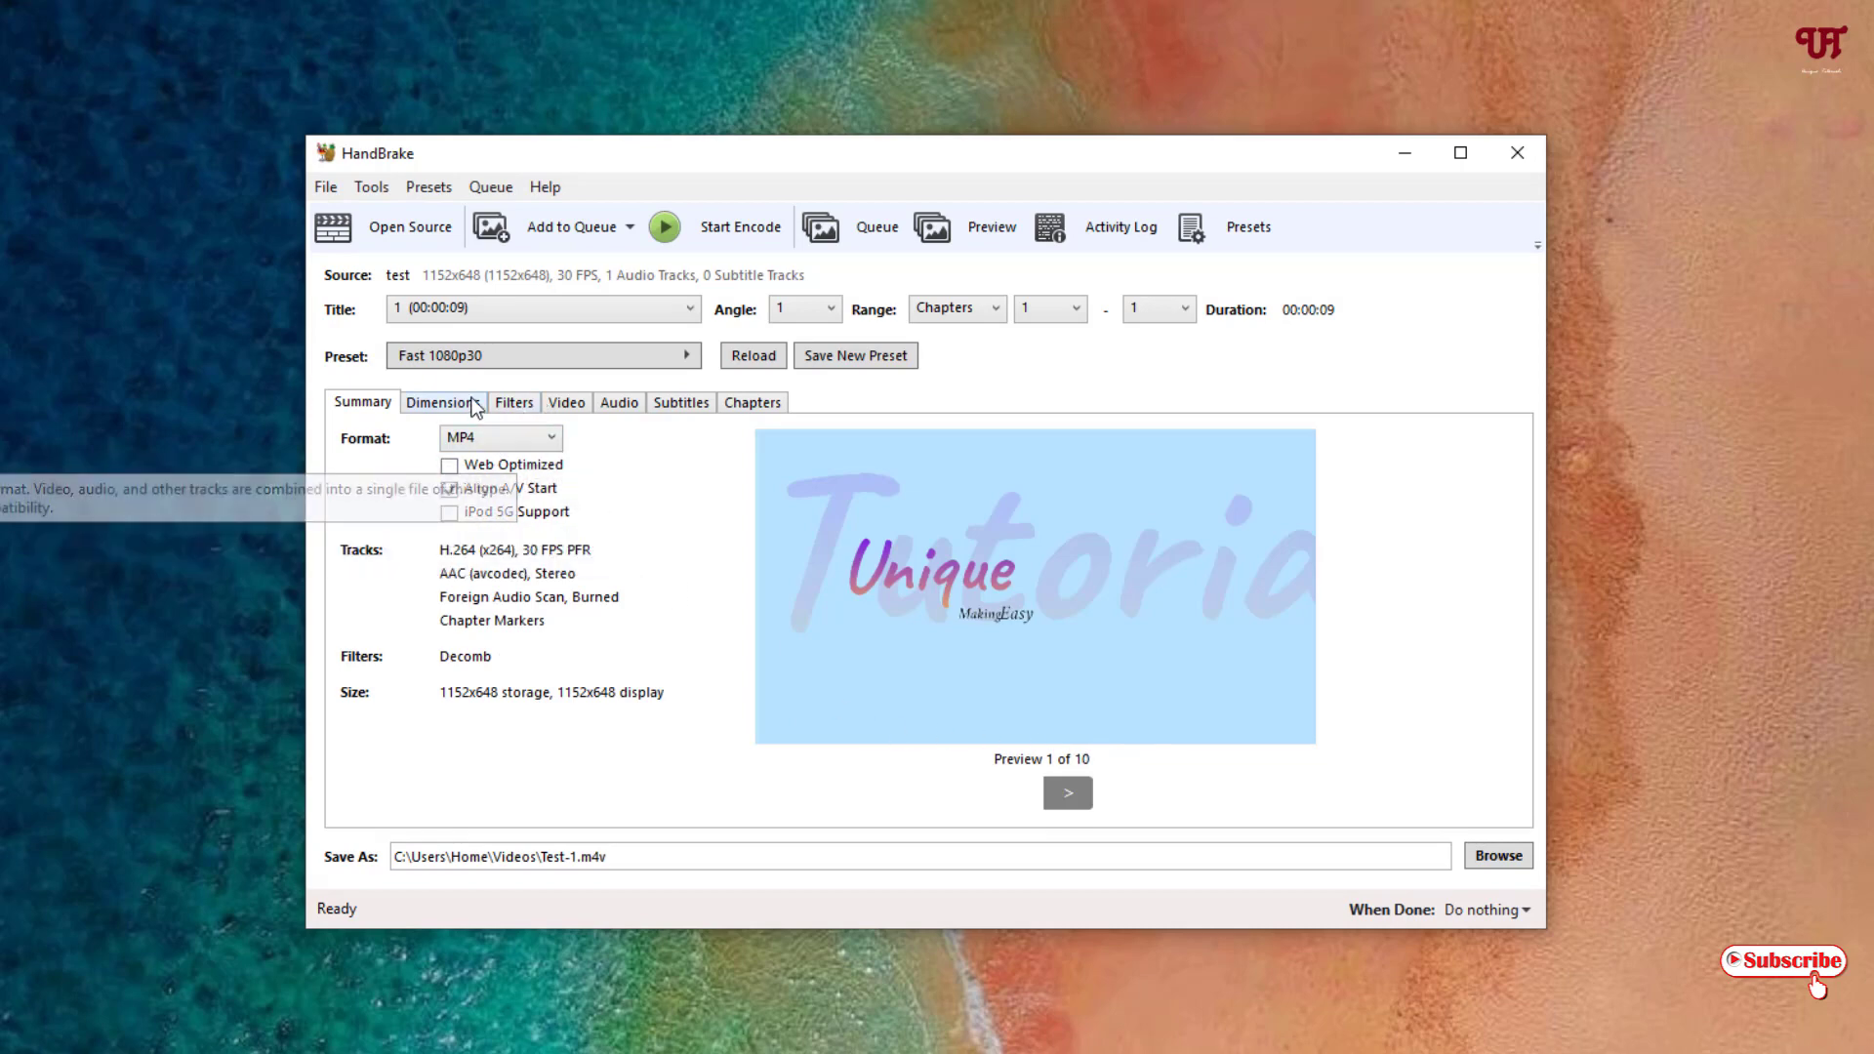
left_click(507, 402)
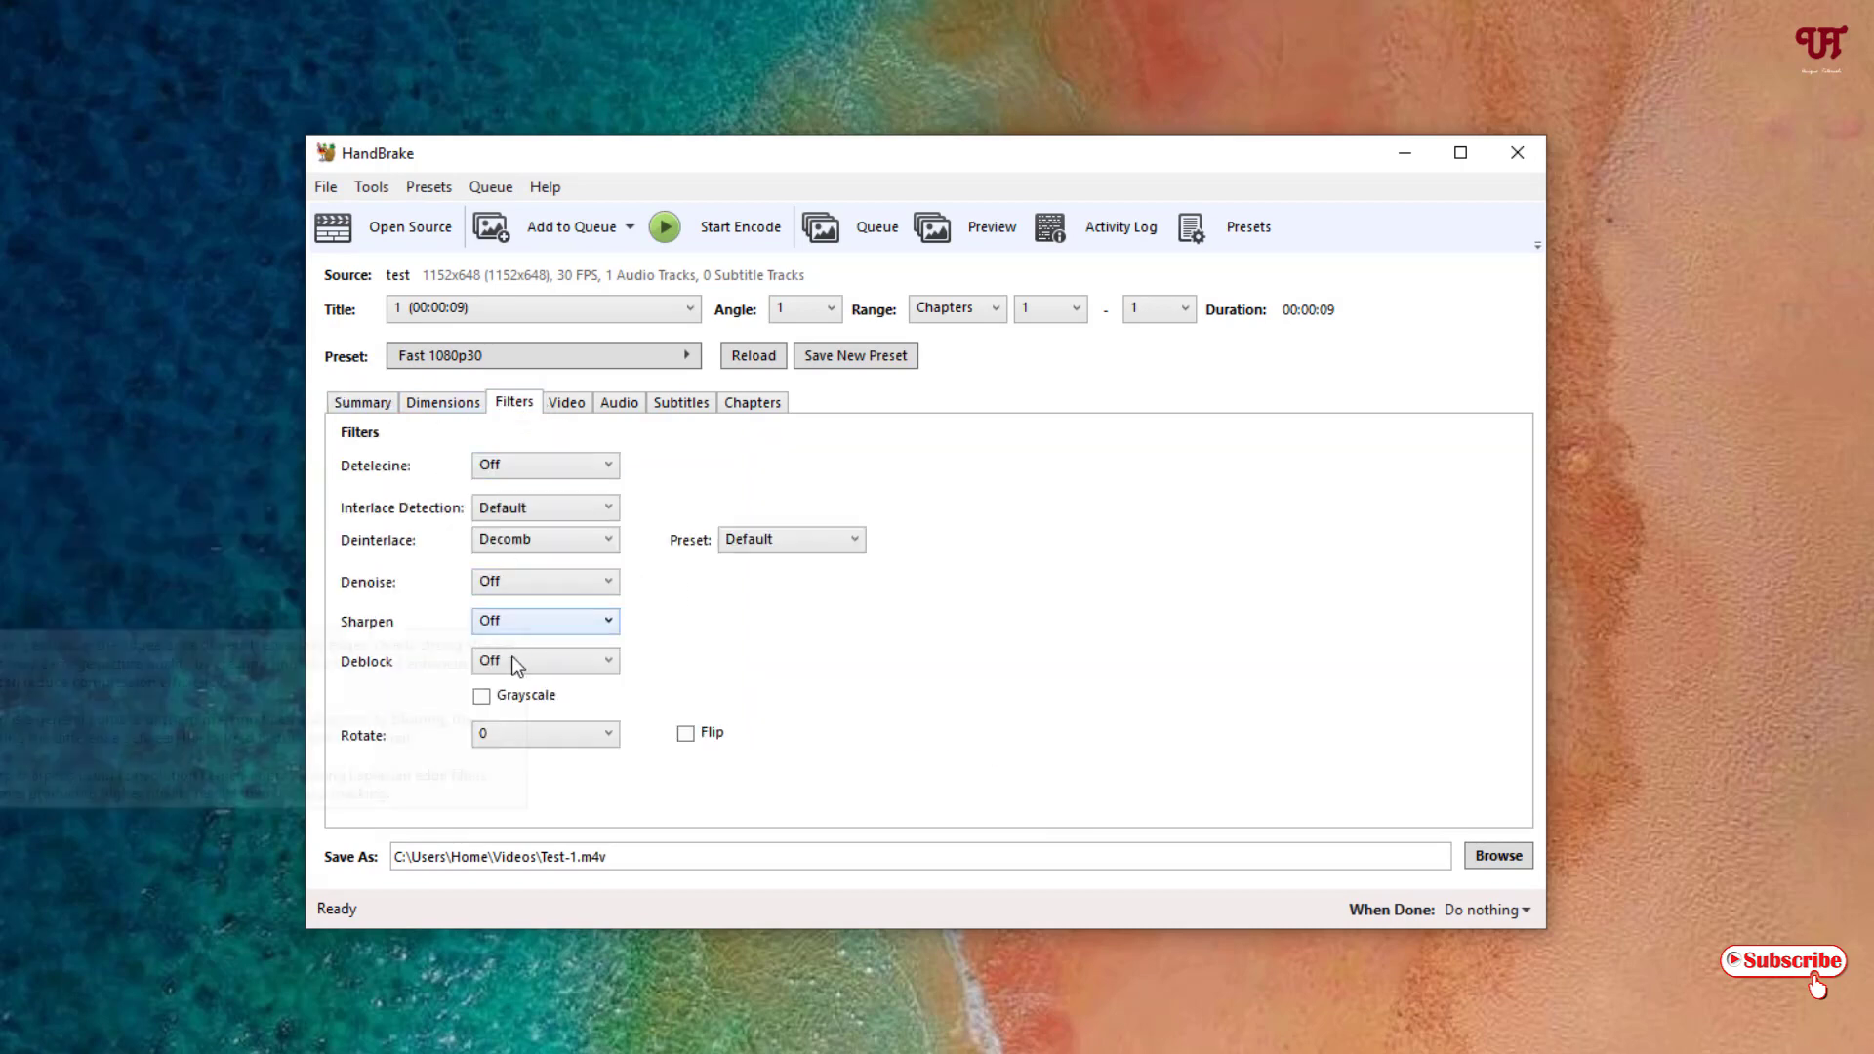
left_click(543, 736)
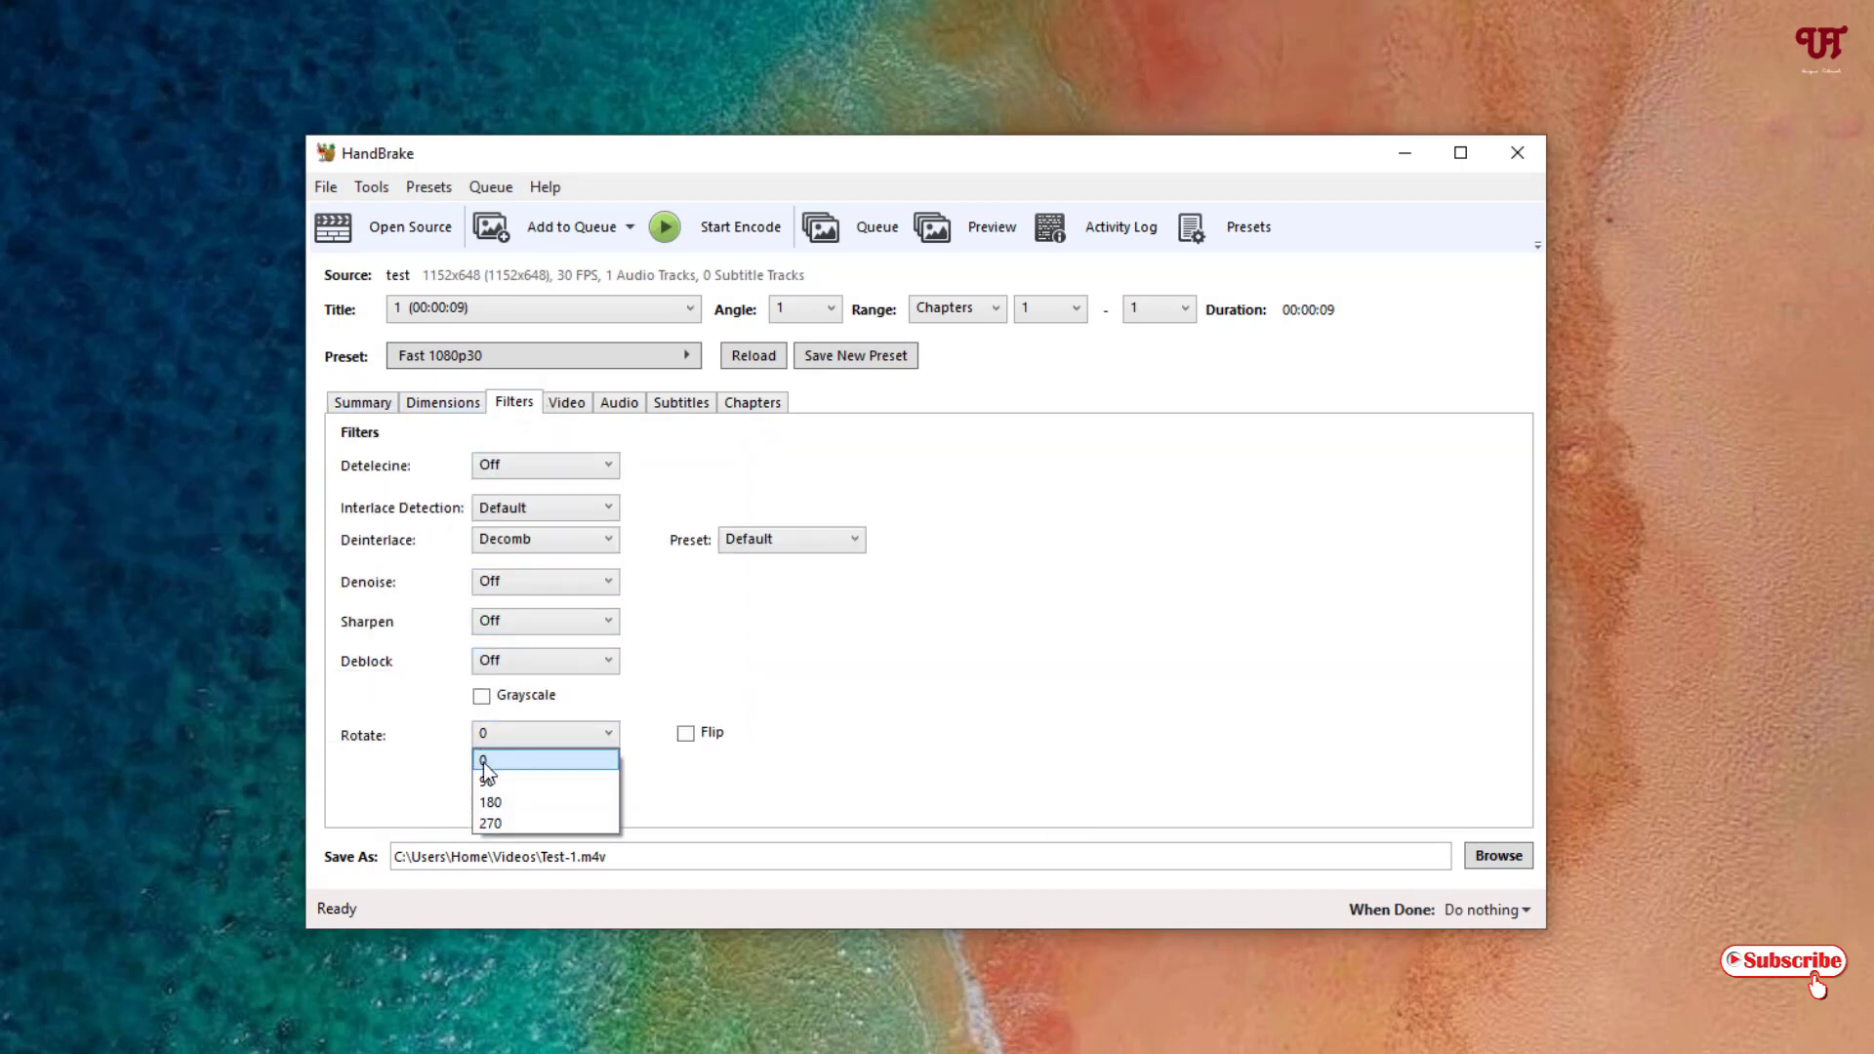
left_click(671, 785)
left_click(372, 405)
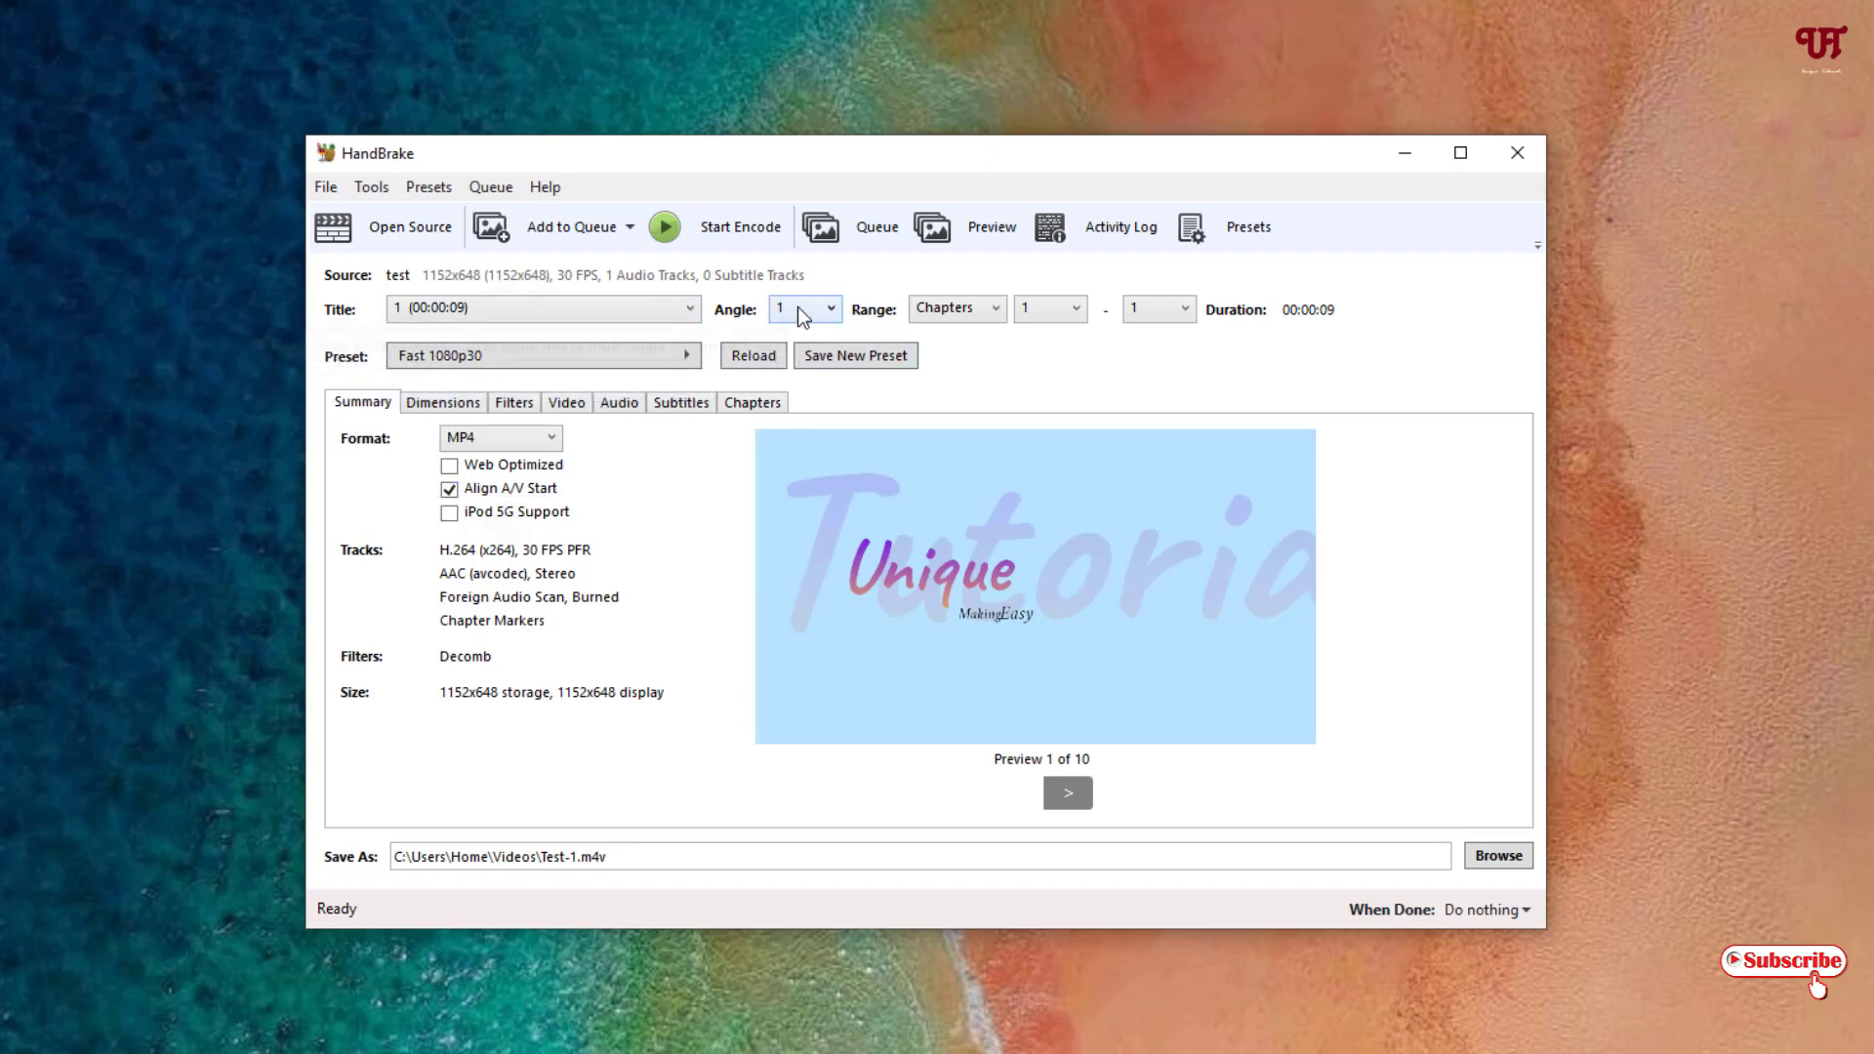
Step: Switch the encoding range to Seconds and adjust the end time to 00:00:09
left_click(980, 311)
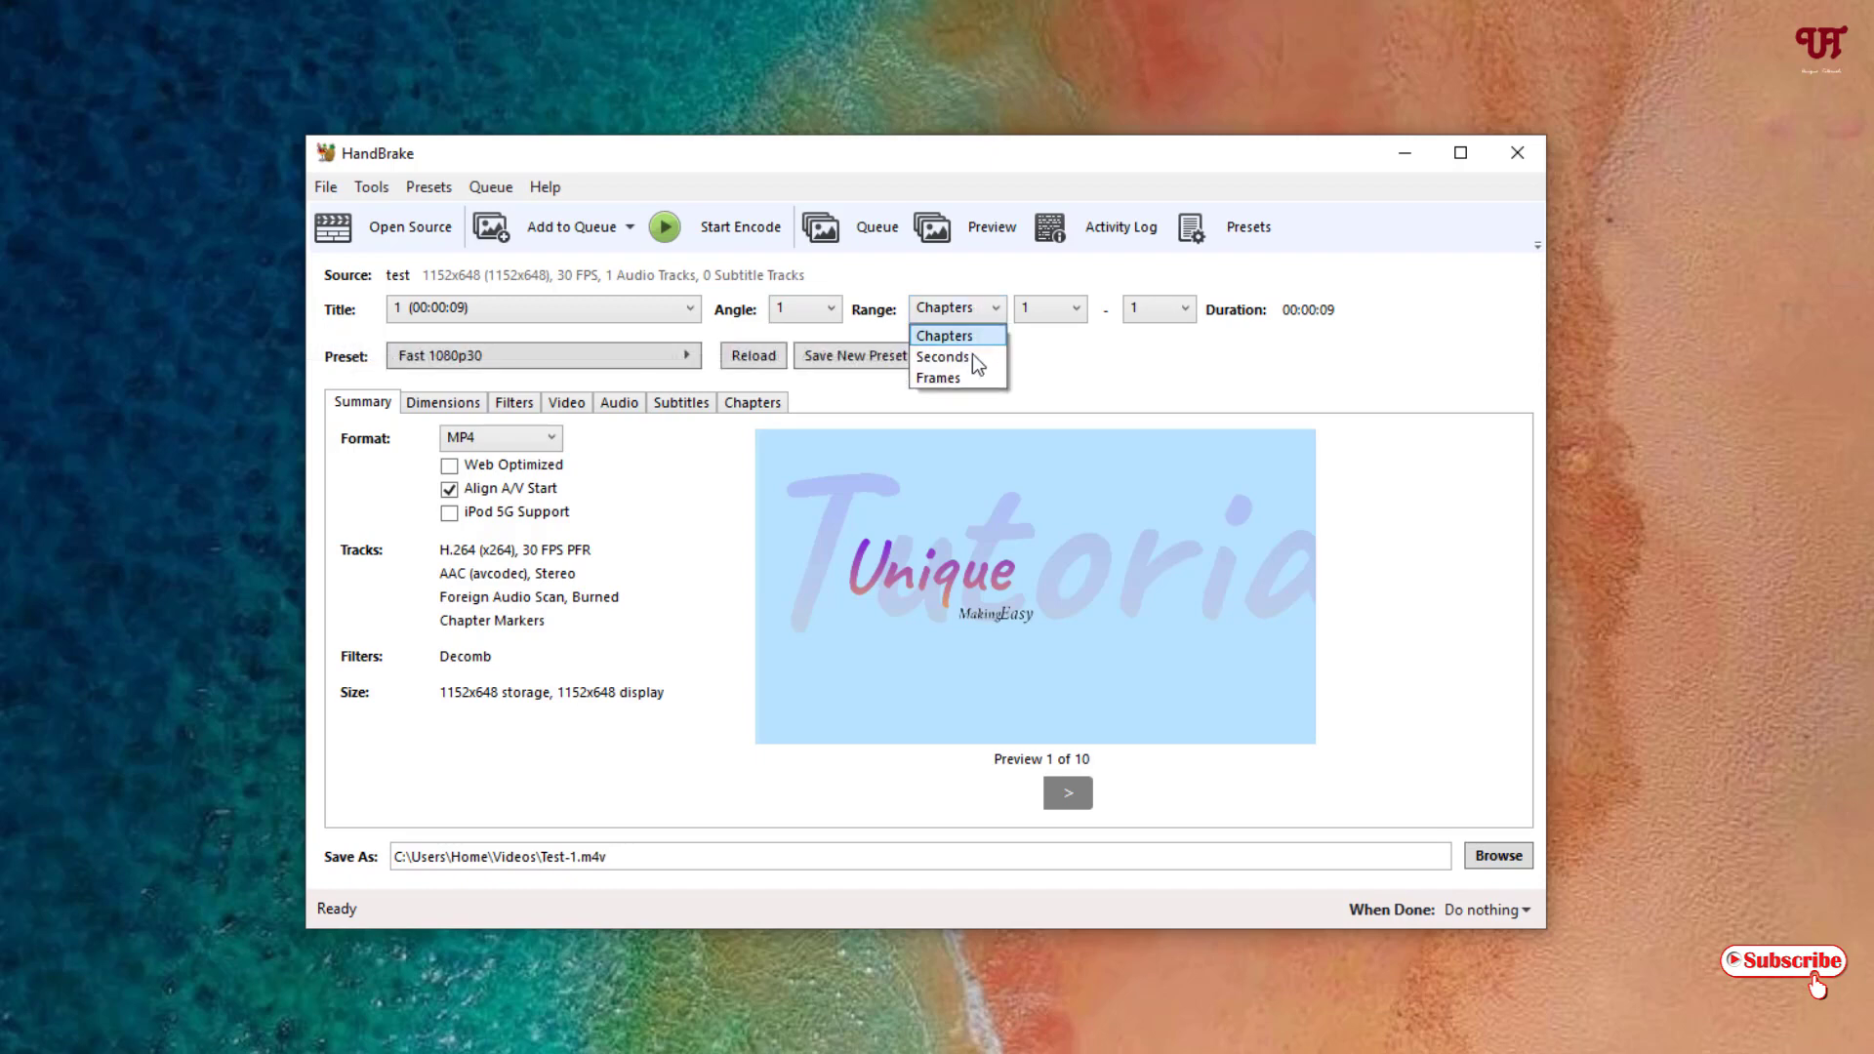
left_click(972, 356)
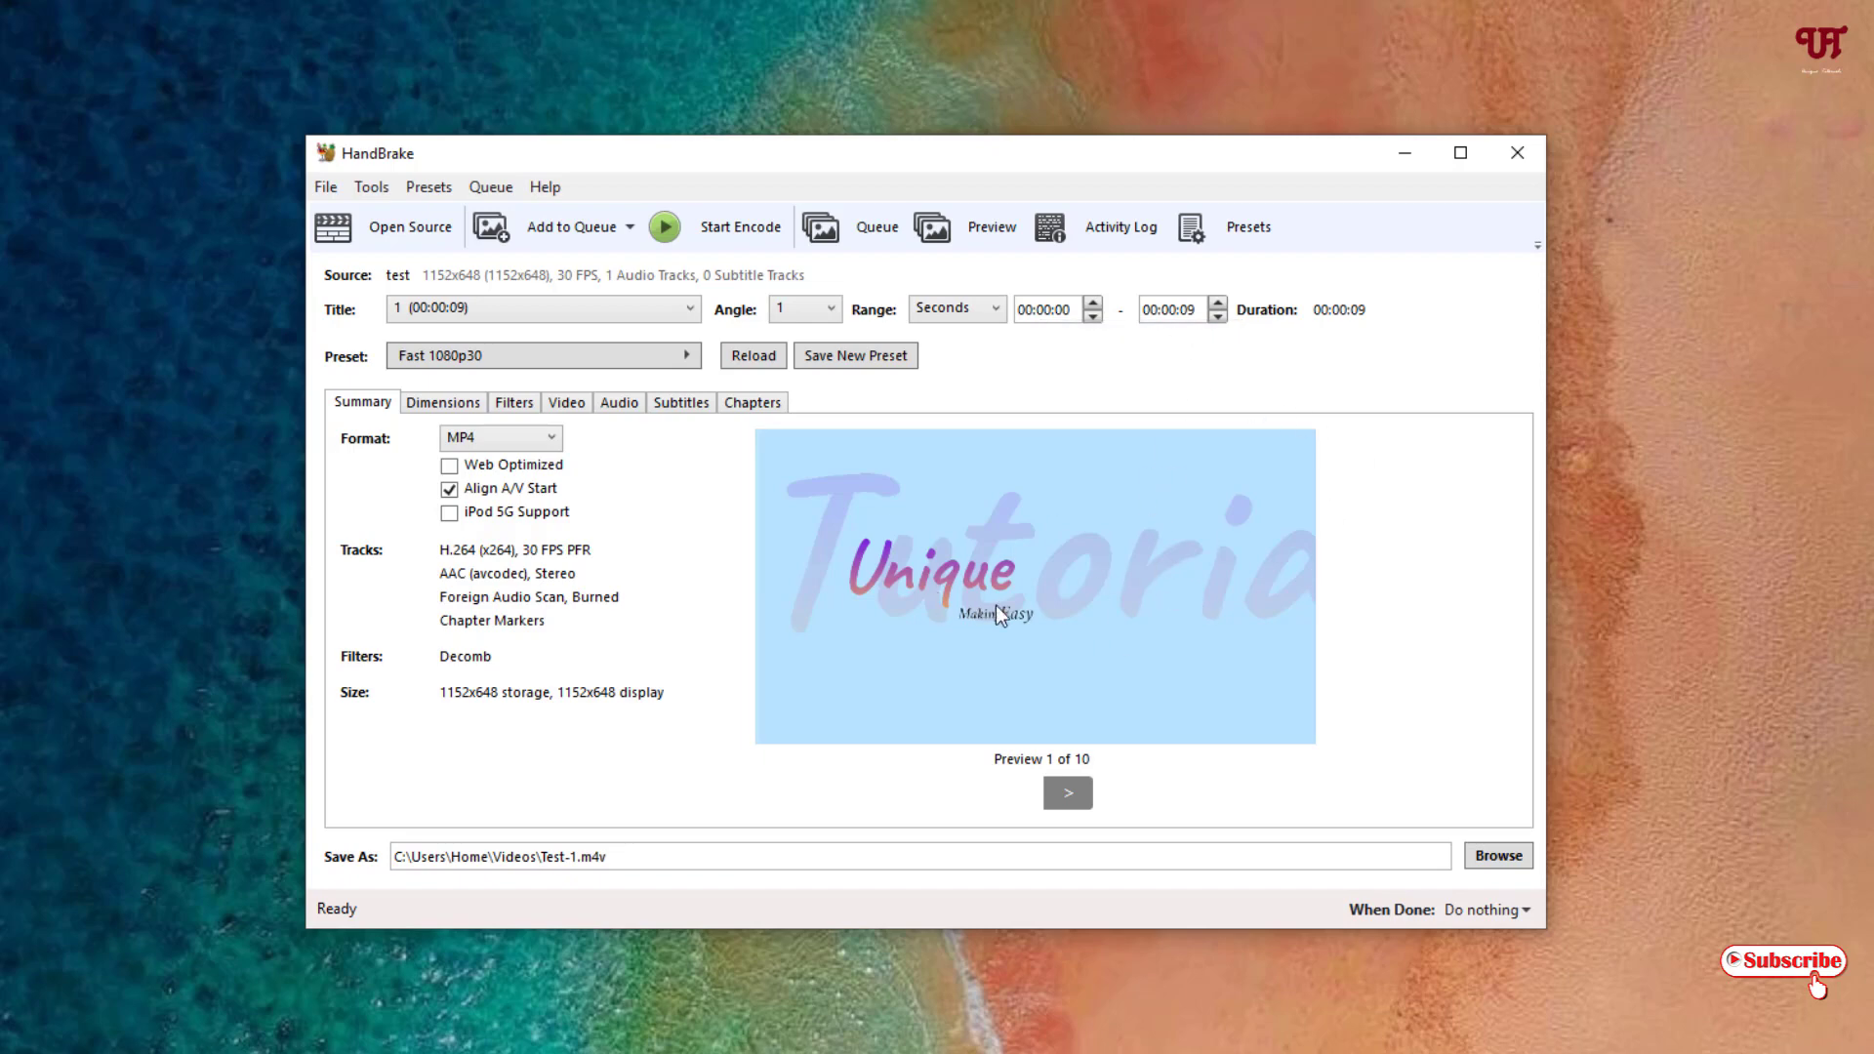
double_click(1195, 308)
left_click(1218, 316)
left_click(1218, 316)
left_click(1218, 316)
left_click(1217, 316)
left_click(1218, 316)
left_click(1218, 304)
left_click(1218, 305)
left_click(1218, 304)
left_click(1217, 304)
left_click(1217, 304)
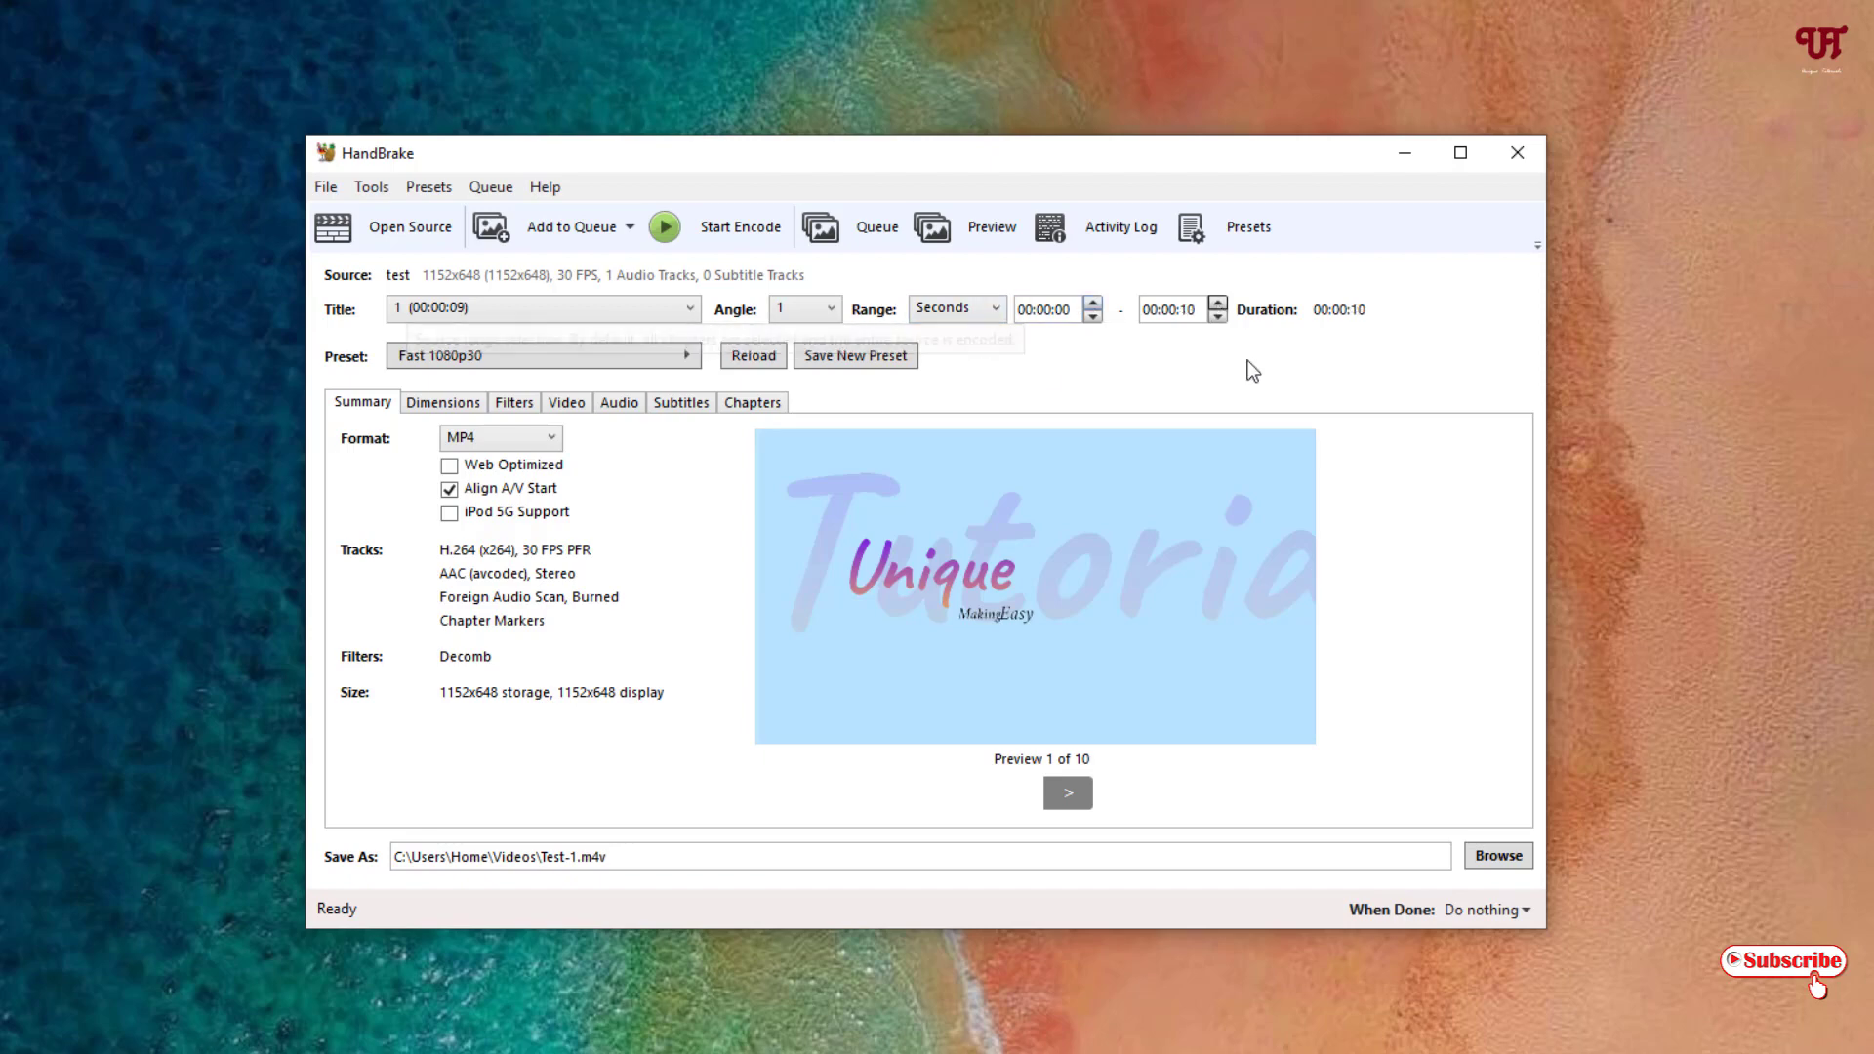
left_click(1218, 316)
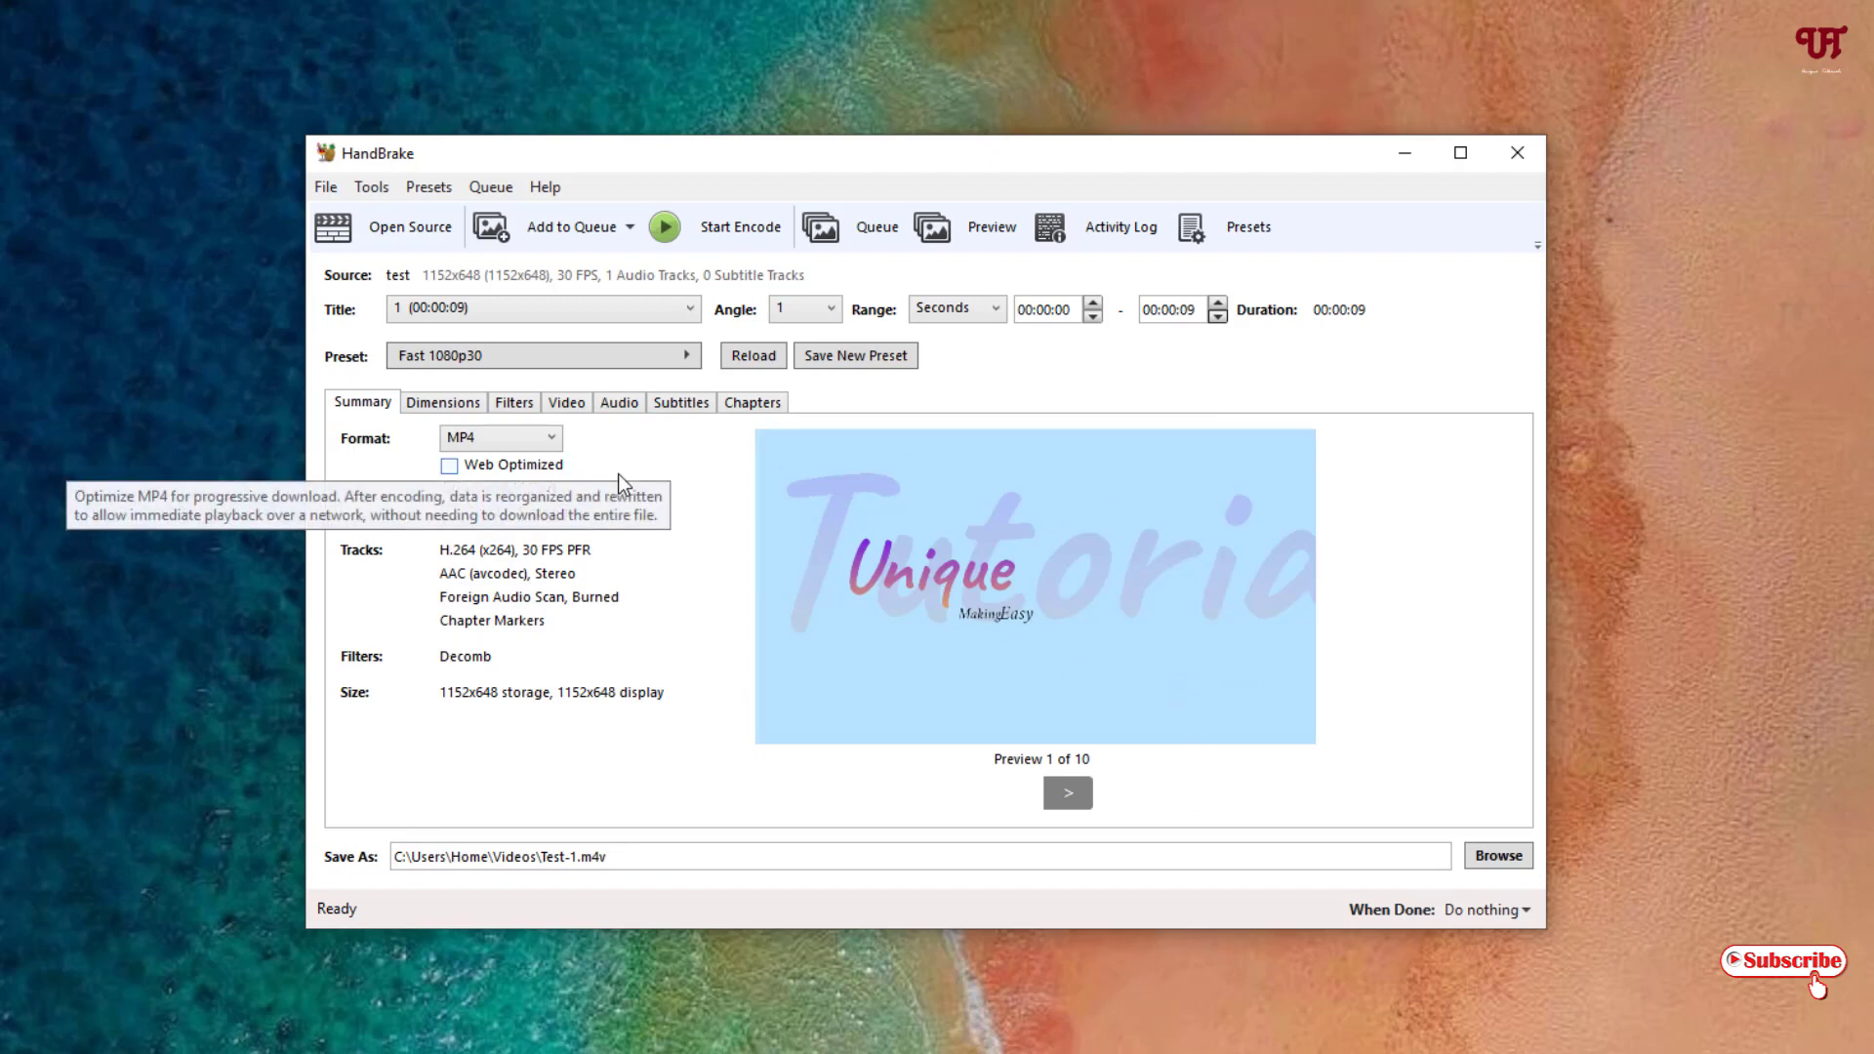
Step: Add a new subtitle track, and view the subtitle file import dialog without importing anything
left_click(675, 406)
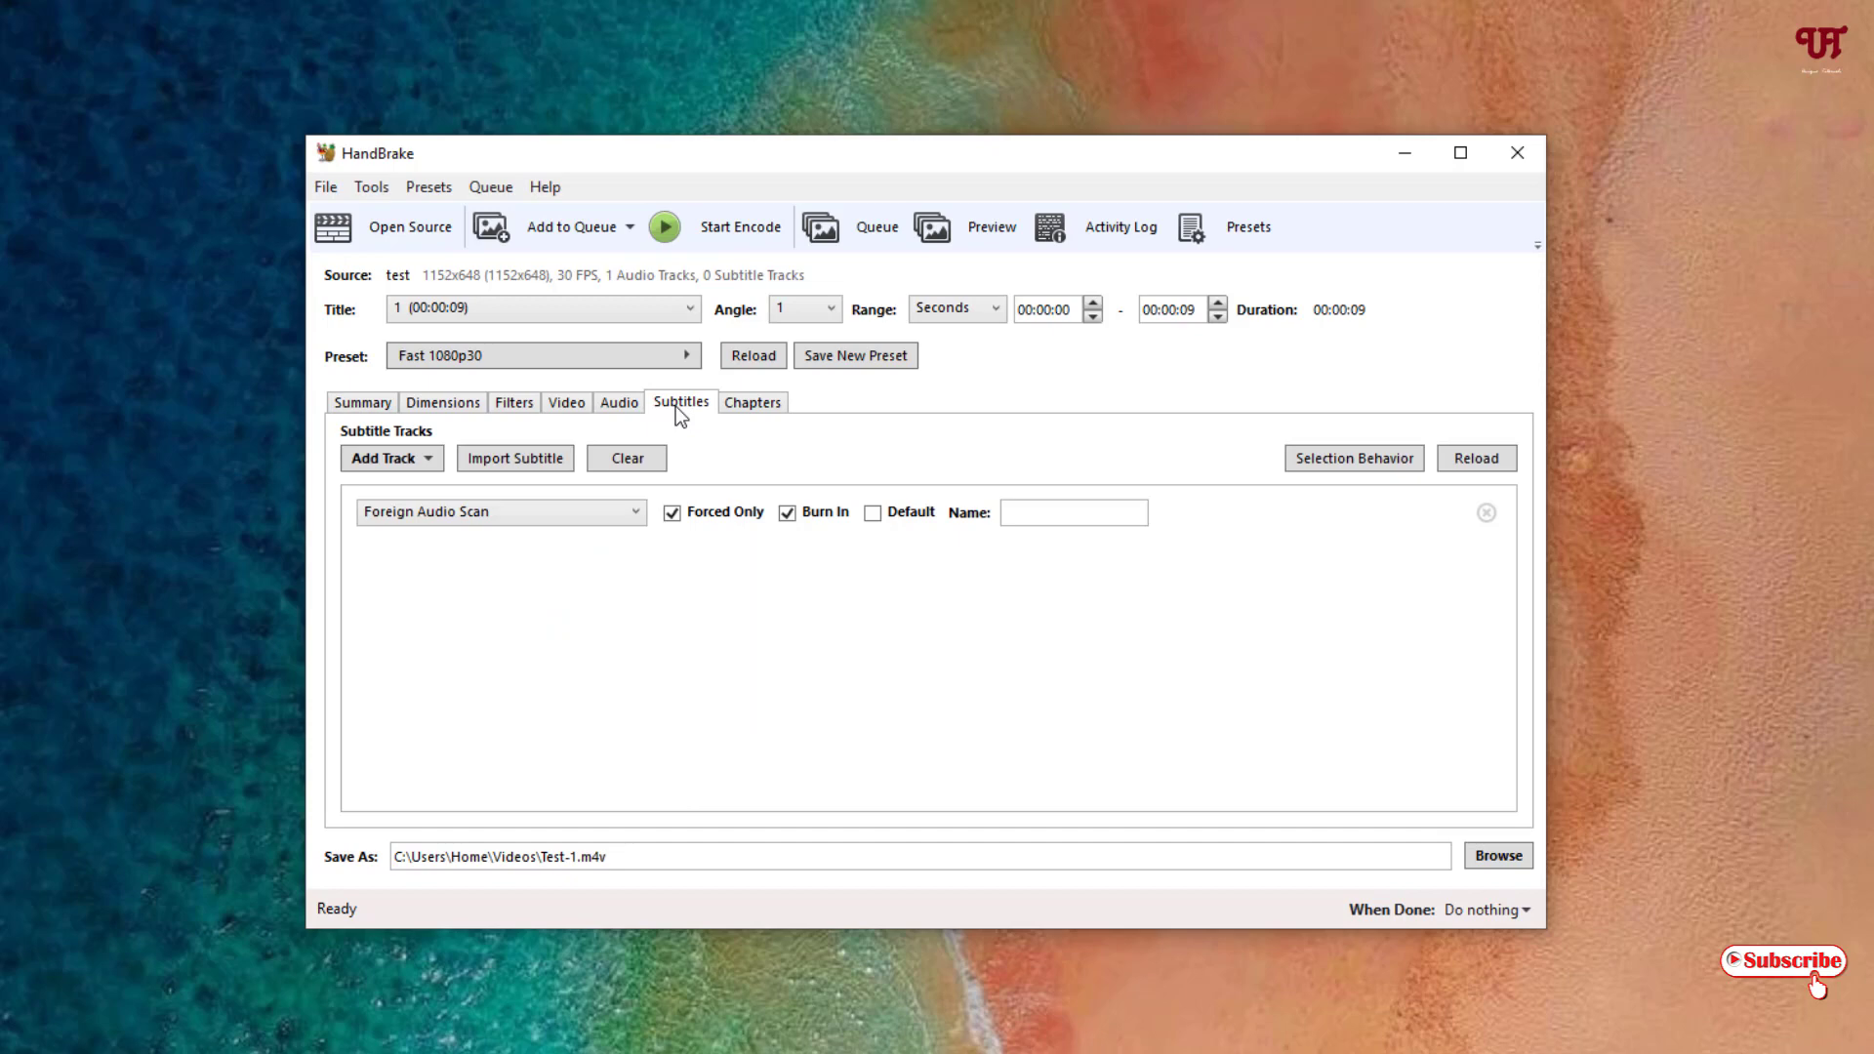
left_click(390, 465)
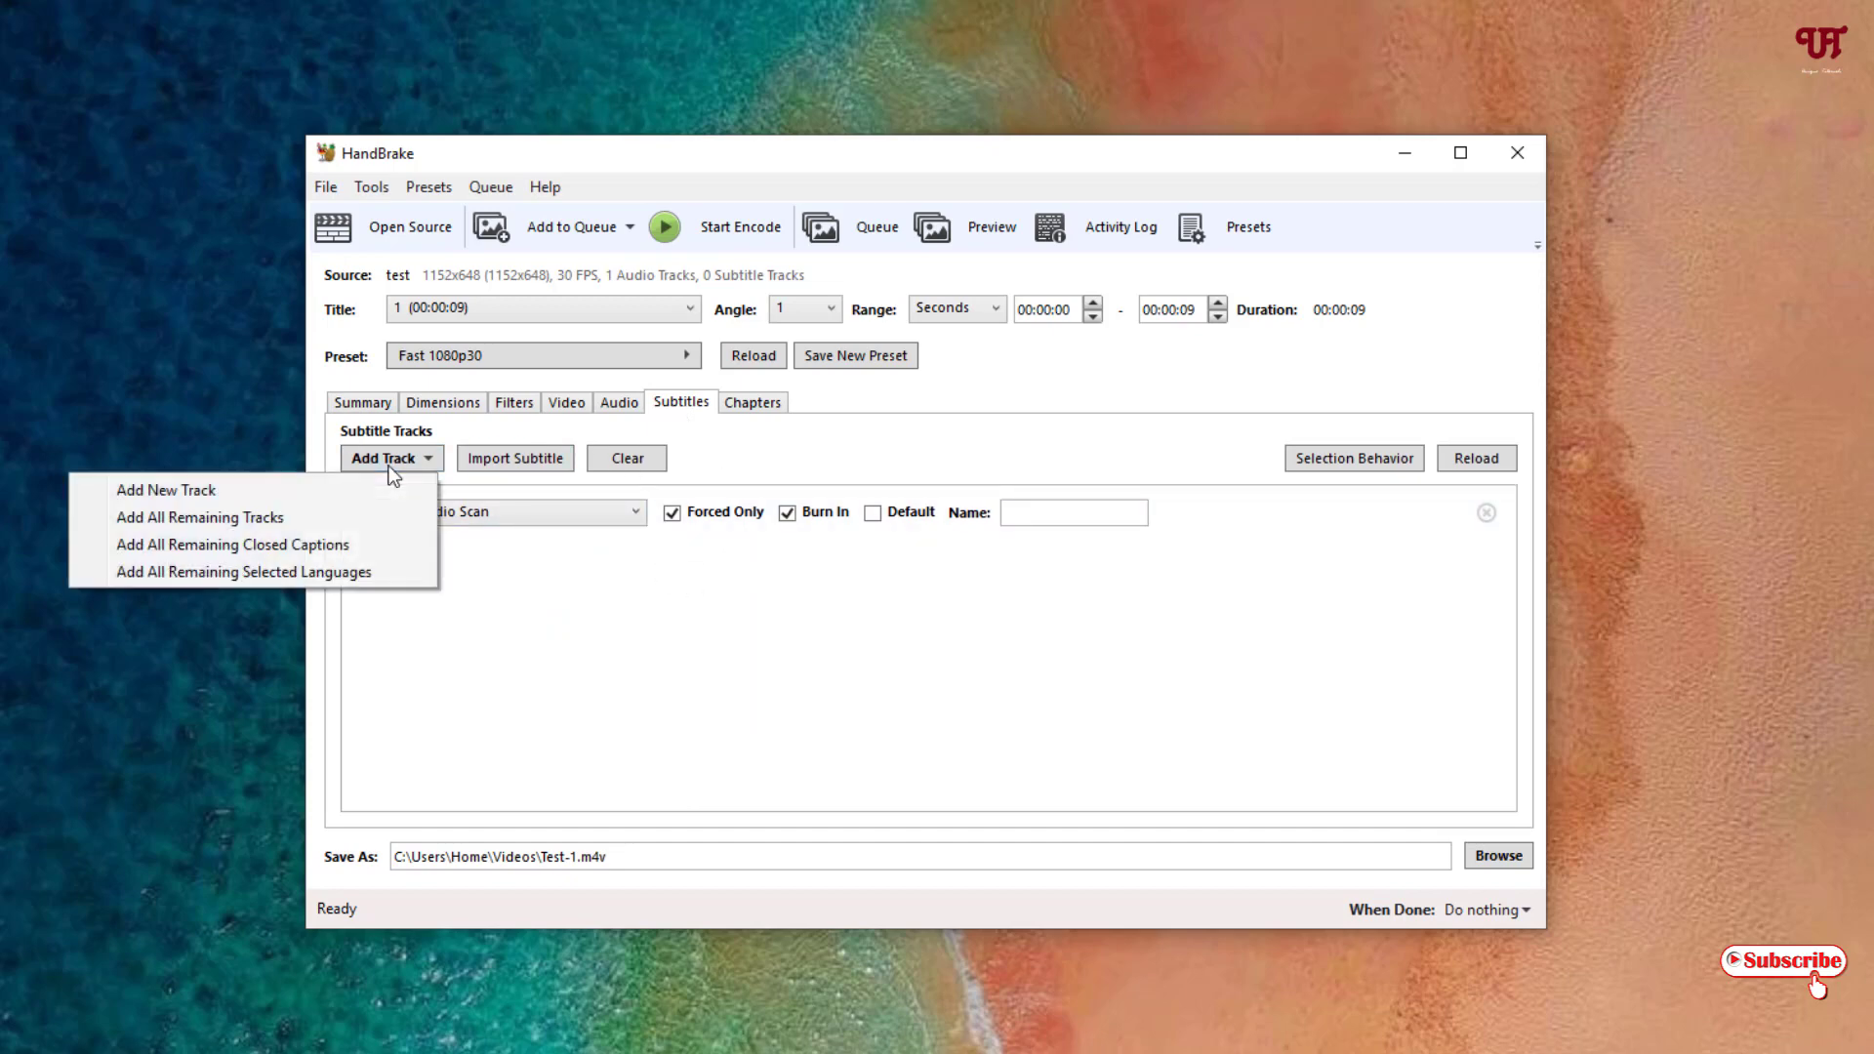
left_click(201, 494)
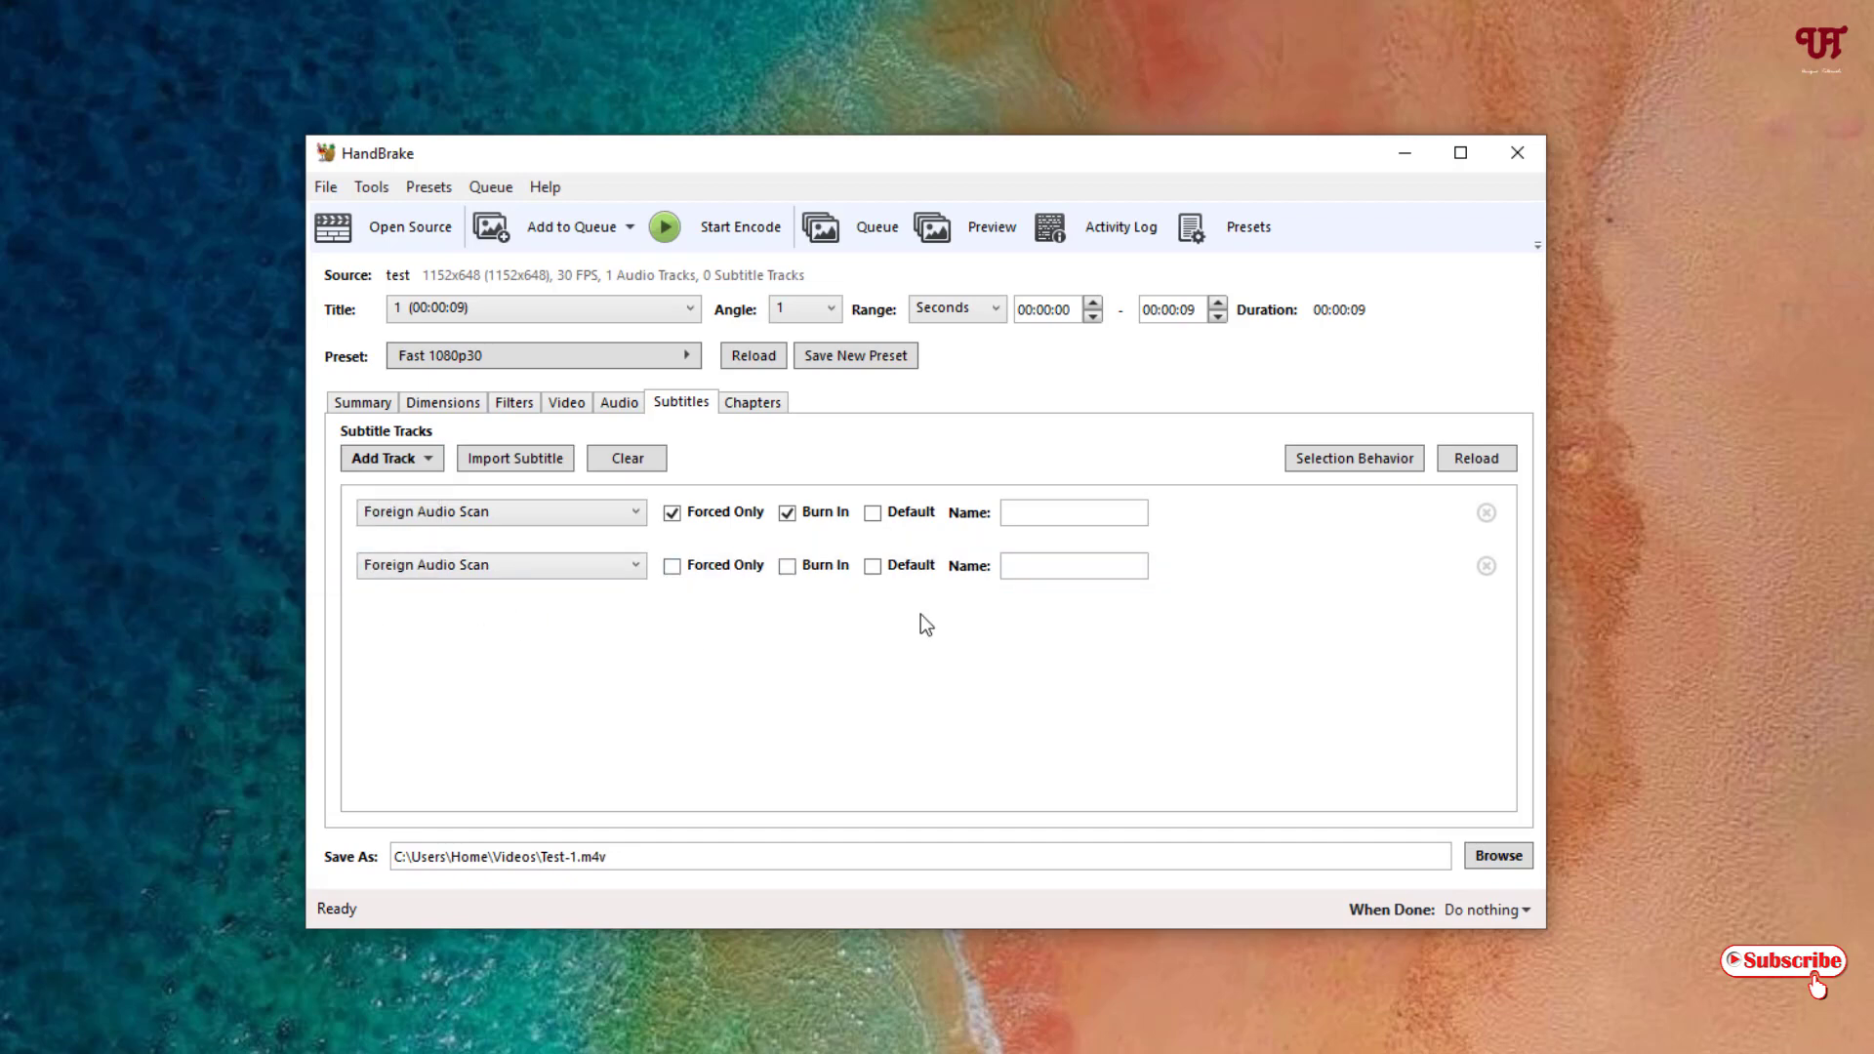
left_click(516, 465)
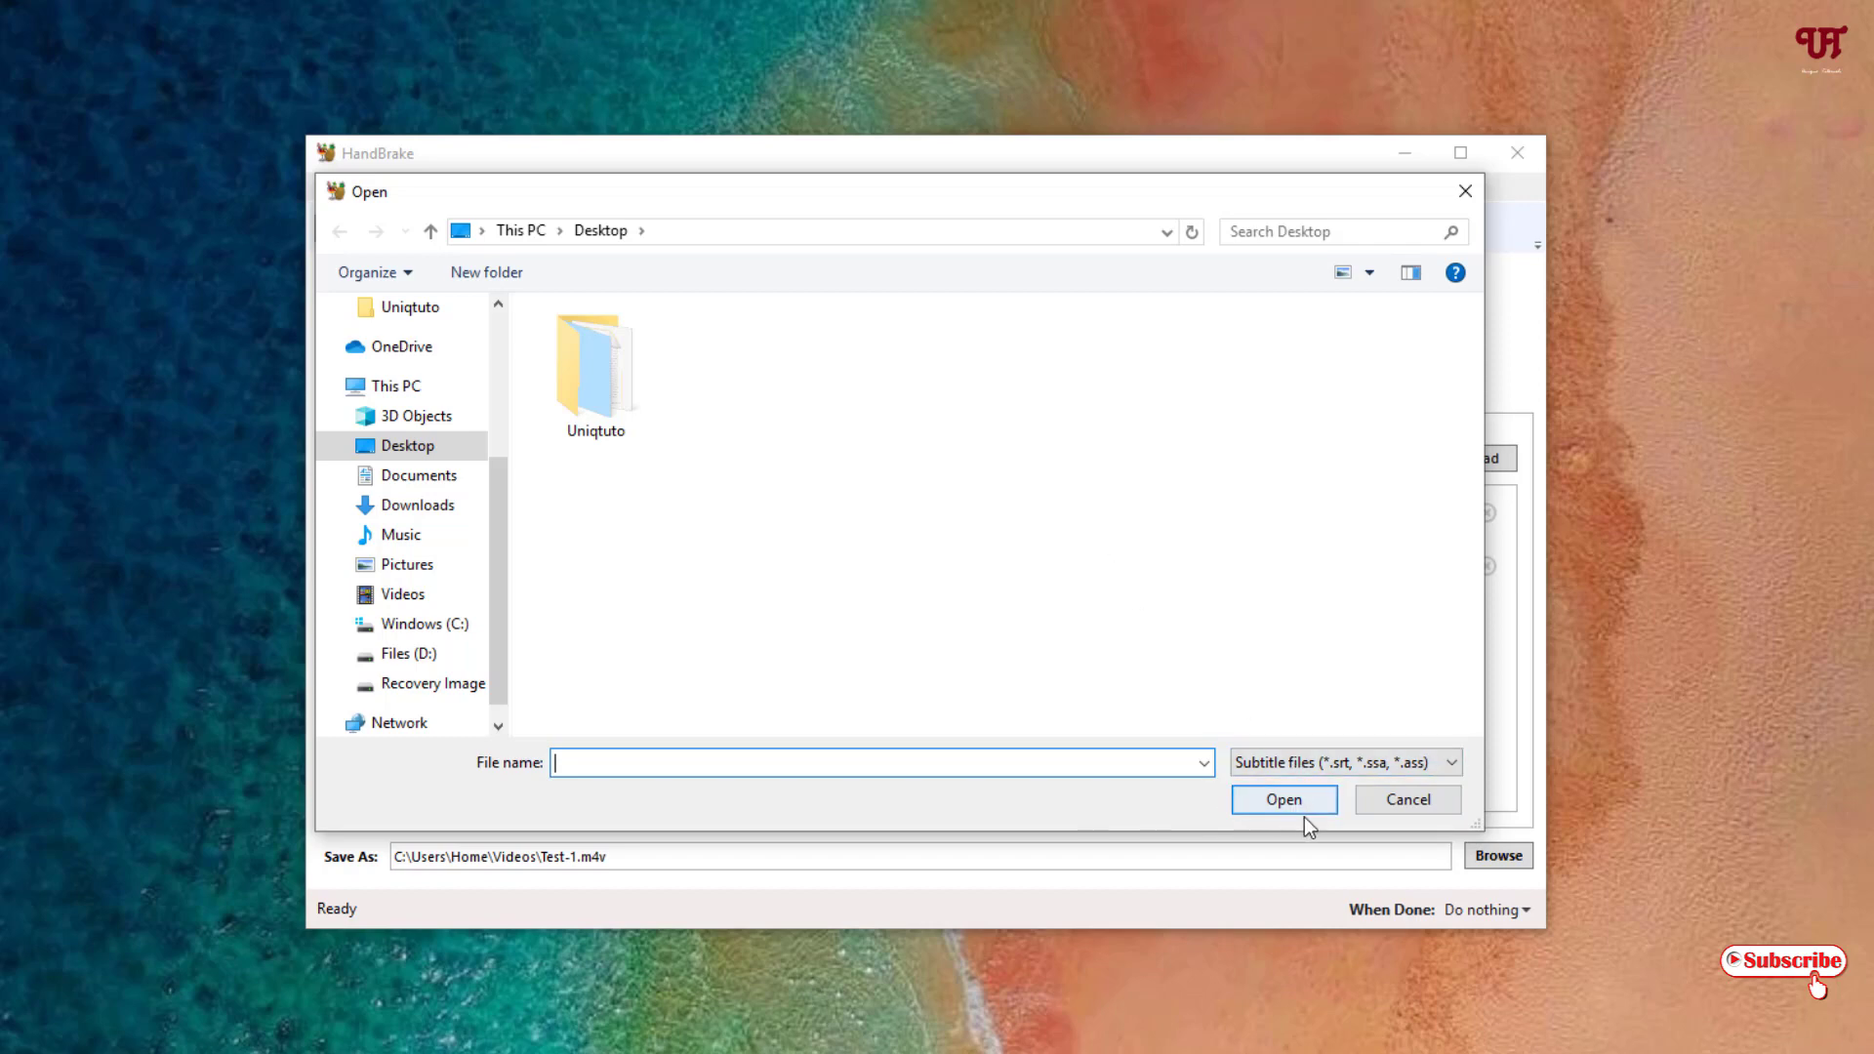
left_click(1429, 805)
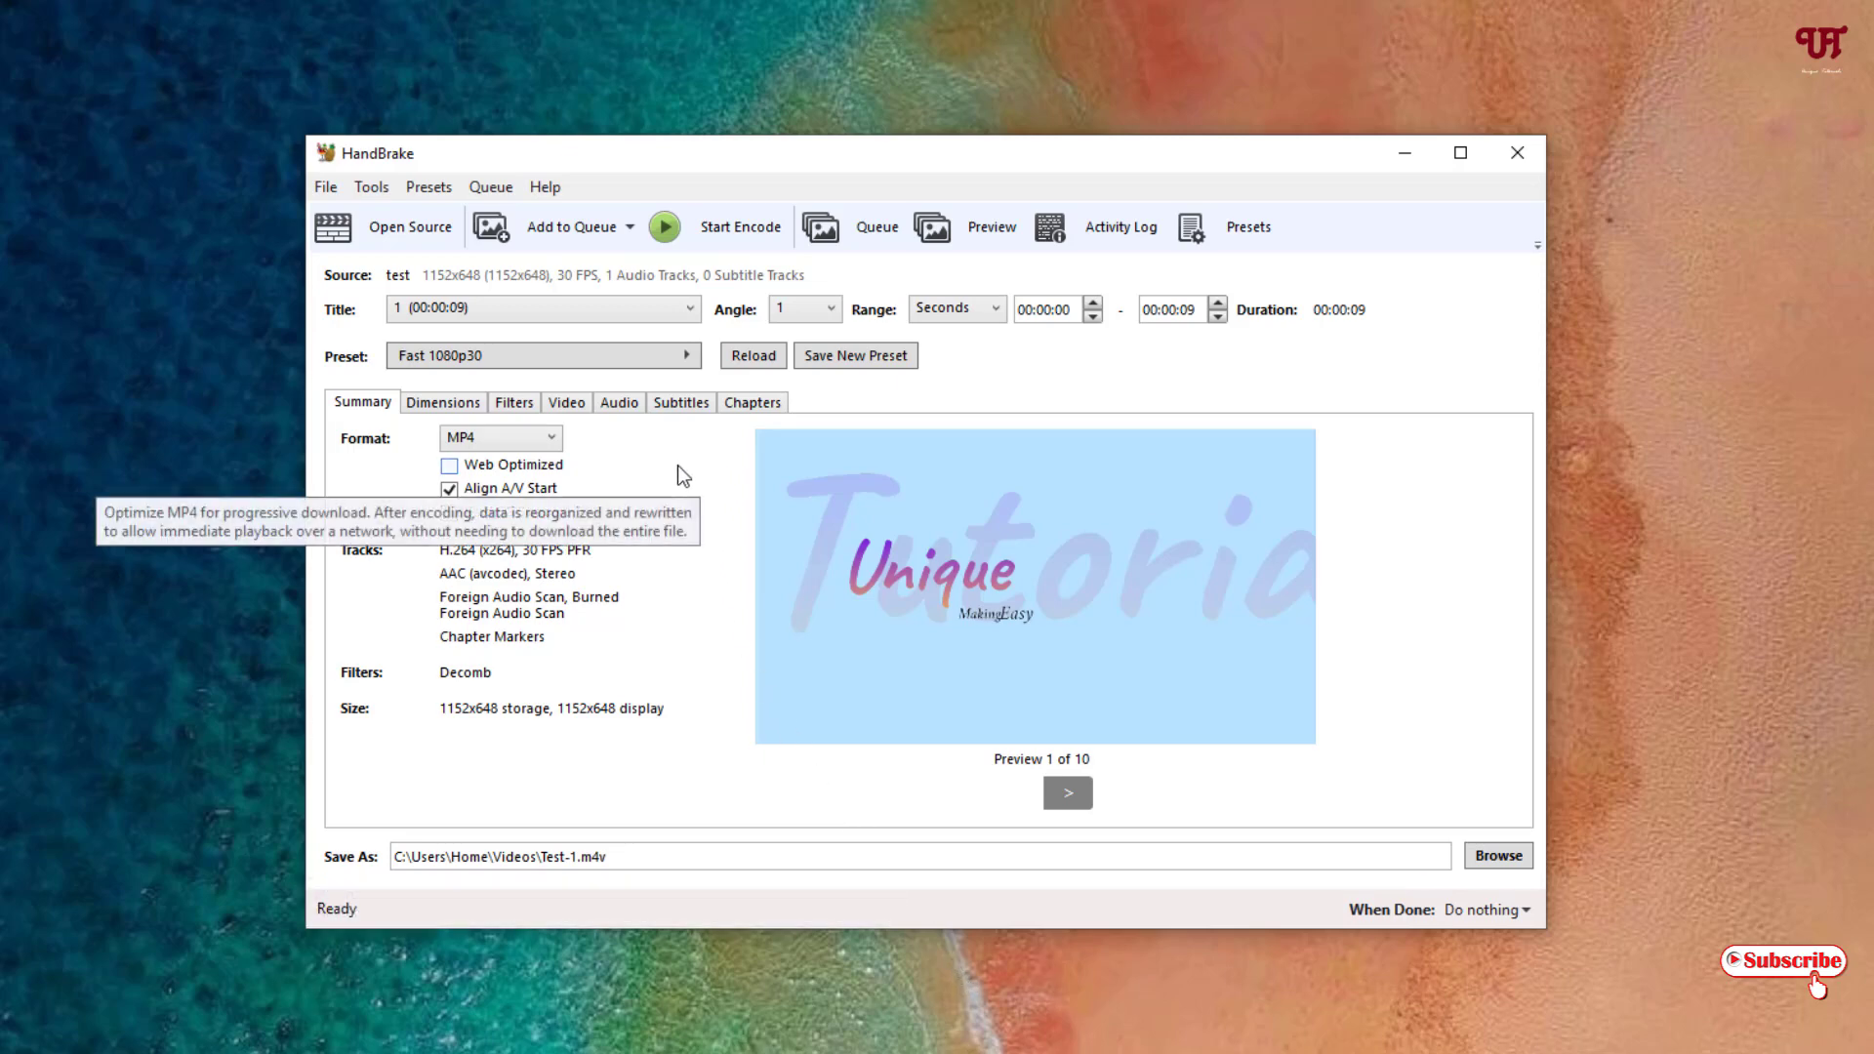
Step: Remove the English audio track from the video and check the track list in the summary
left_click(621, 404)
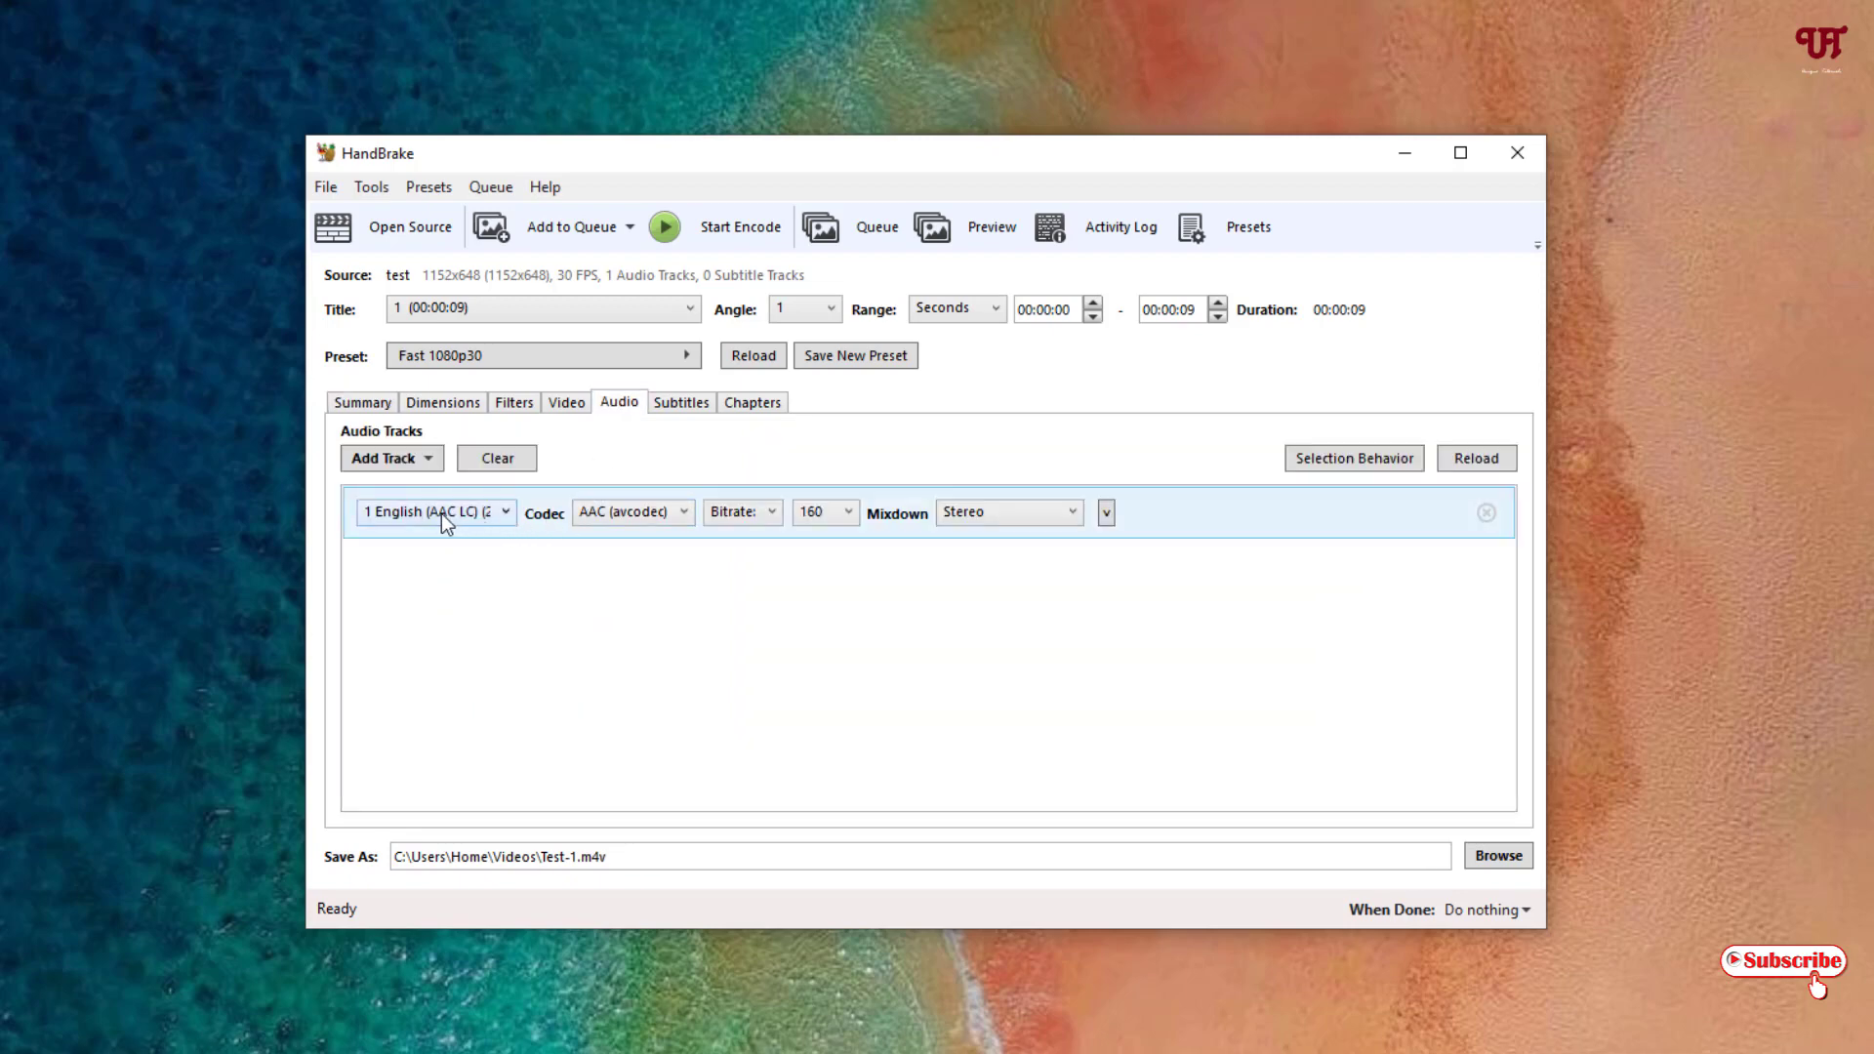
left_click(1164, 513)
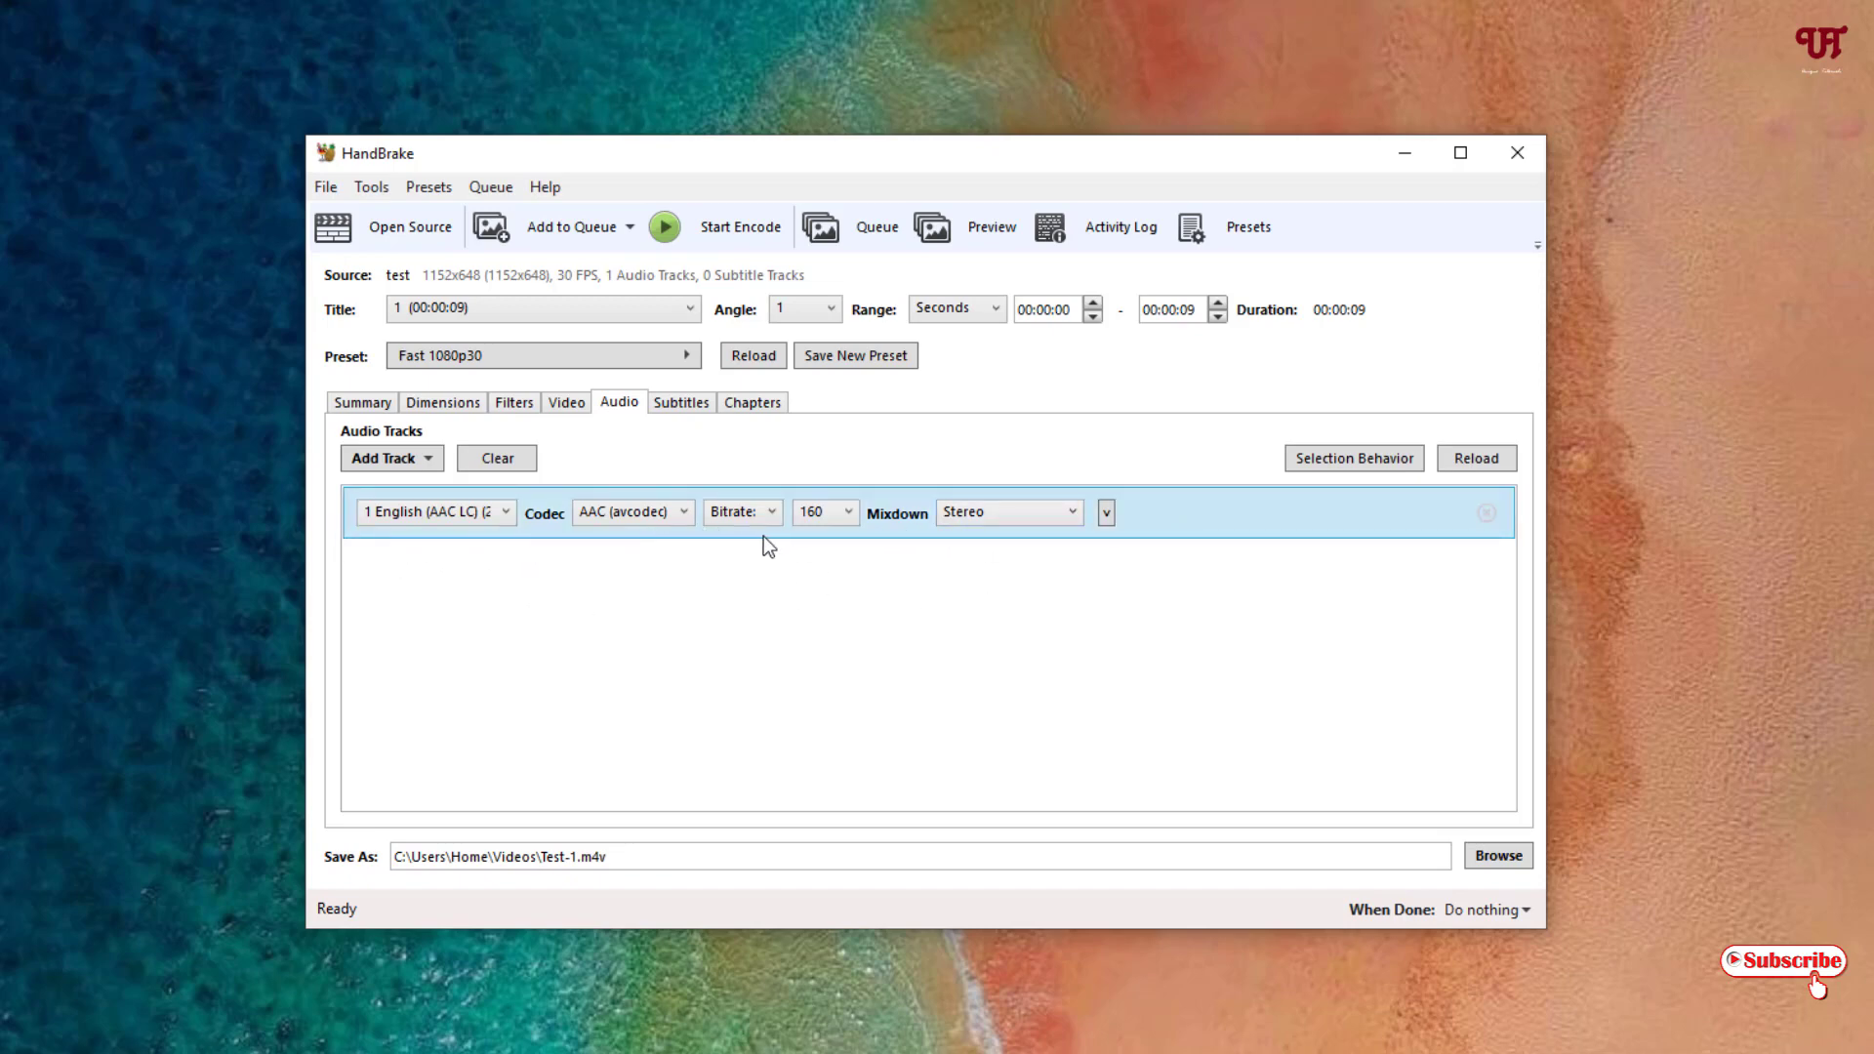
left_click(1490, 515)
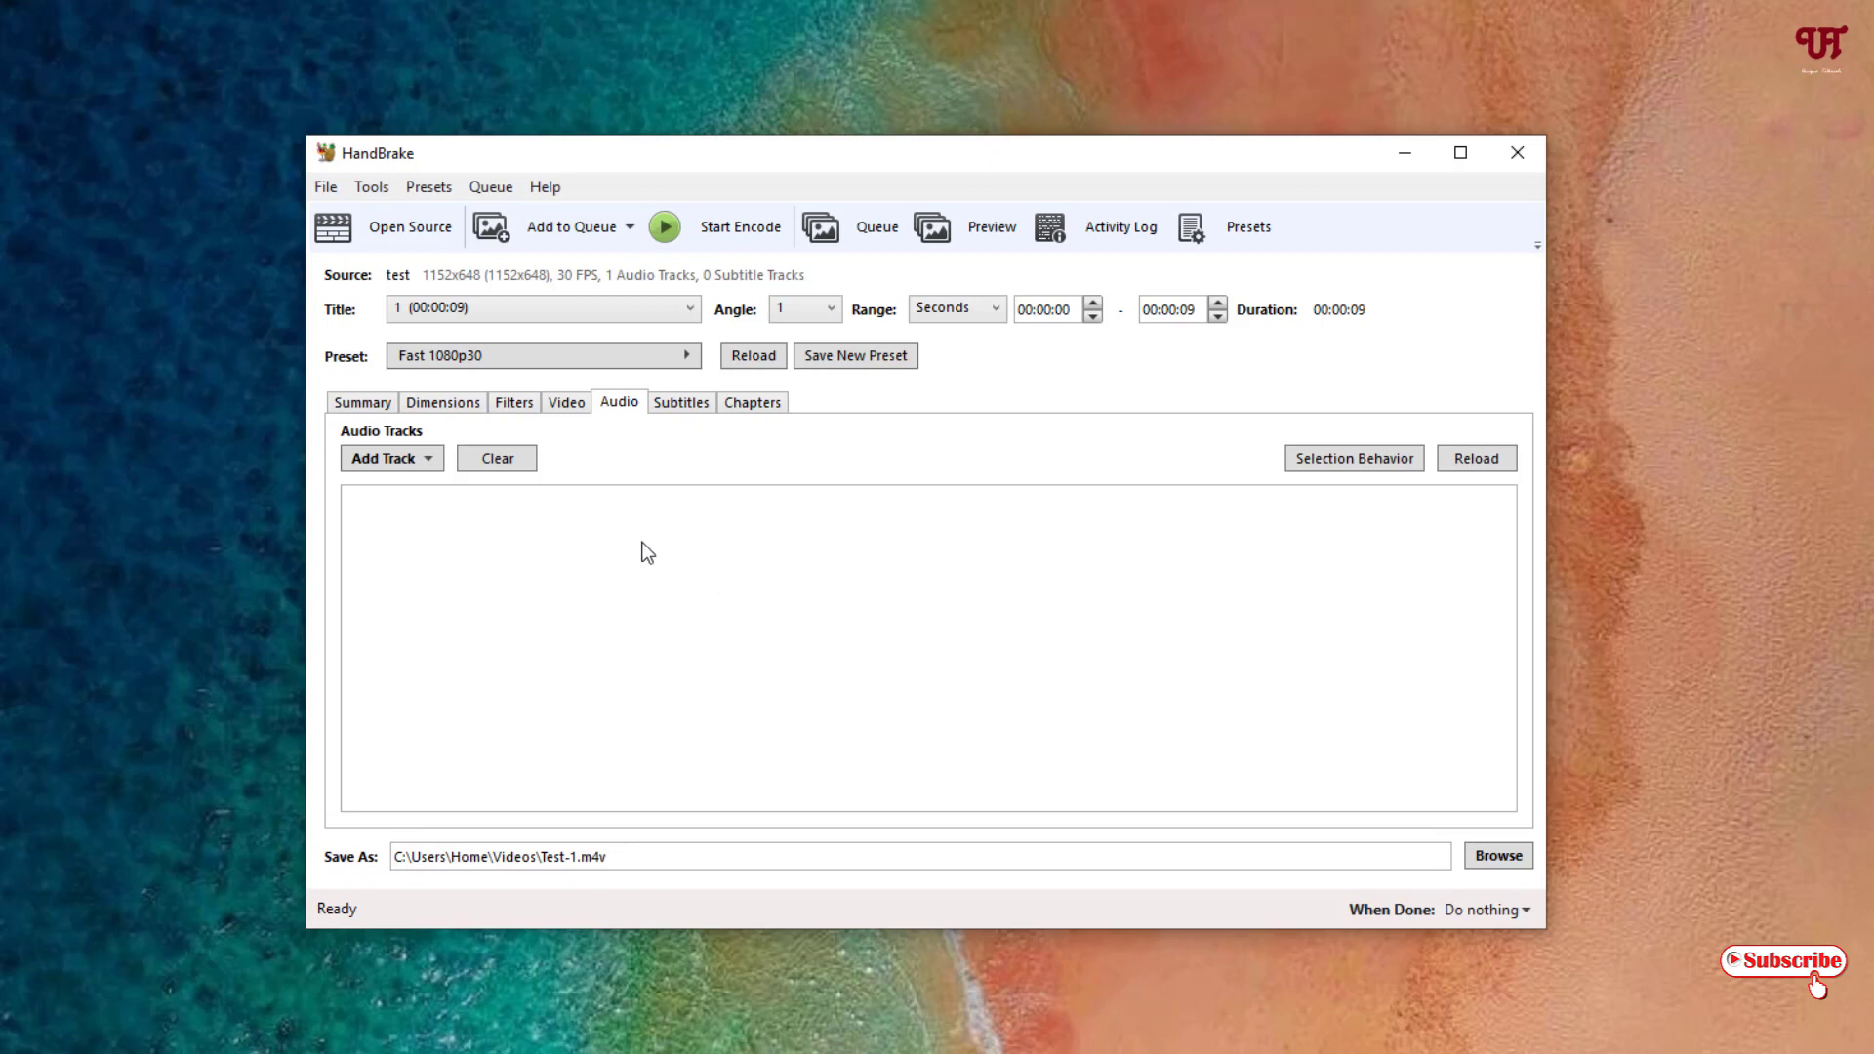
left_click(338, 410)
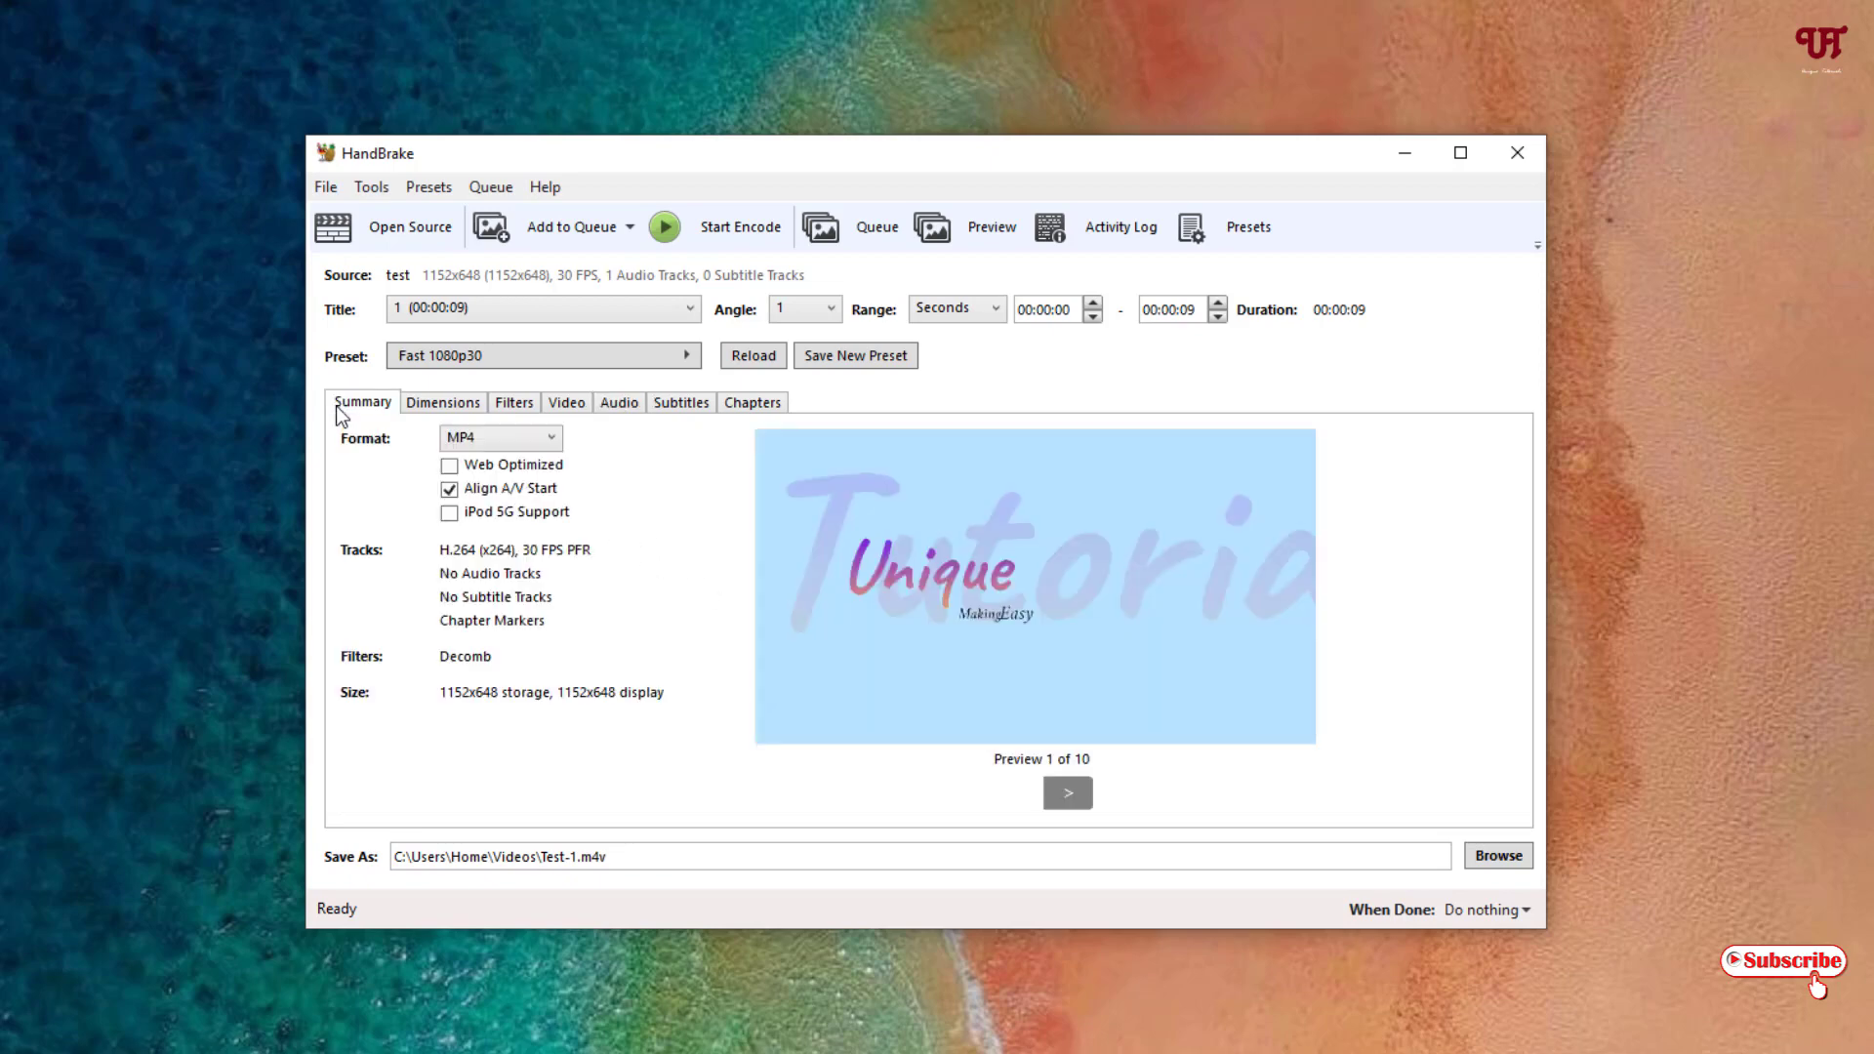